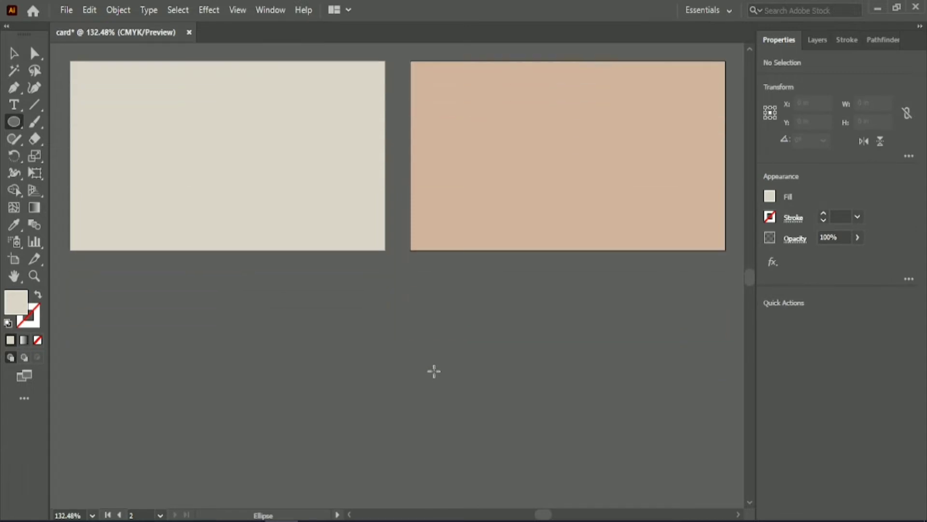
# Draw an ellipse about 2.13 by 1.62 in below the second card and fill it with the terracotta swatch colour.
pyautogui.moveTo(360, 307); pyautogui.dragTo(551, 454)
pyautogui.scroll(3, 64, 217)
pyautogui.press('i')
pyautogui.click(271, 87)
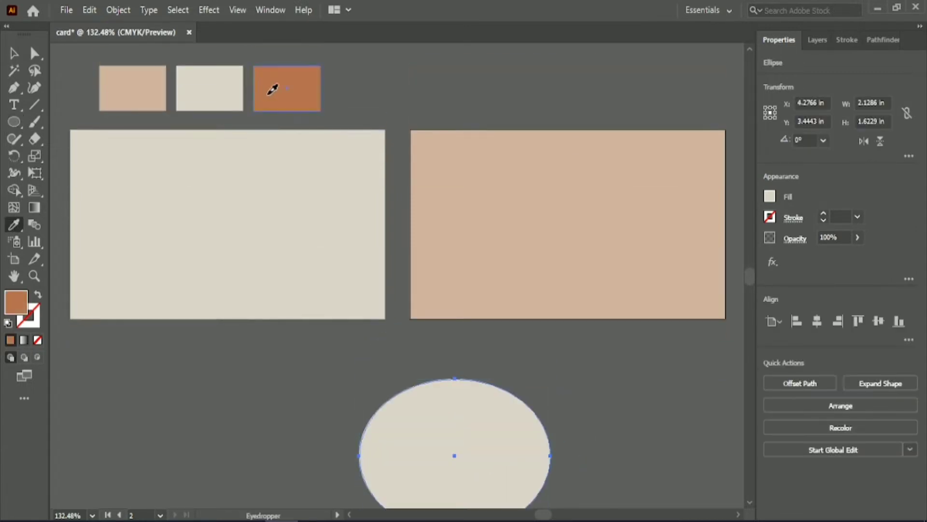
# Move the ellipse over the second card's lower right corner and widen it to about 2.8 in.
pyautogui.press('v')
pyautogui.moveTo(453, 453); pyautogui.dragTo(666, 343)
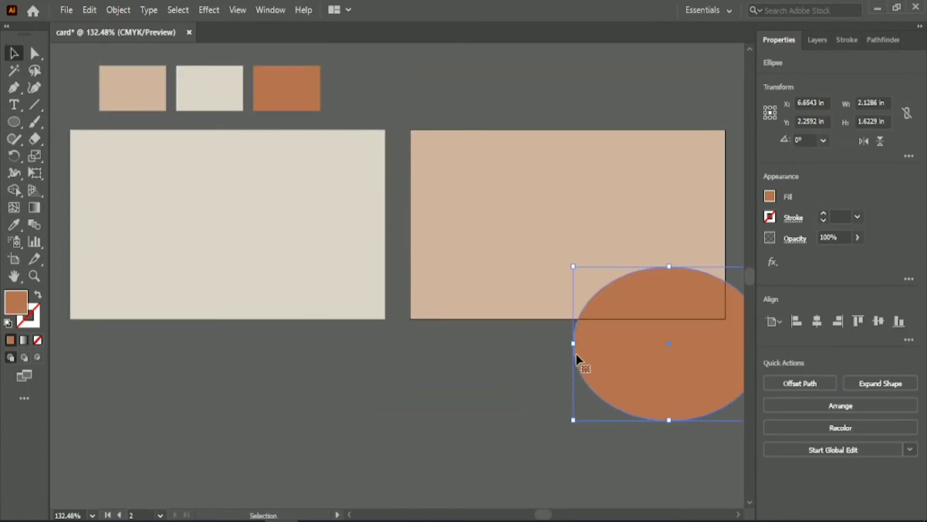
pyautogui.moveTo(574, 343); pyautogui.dragTo(516, 351)
pyautogui.moveTo(544, 515)
pyautogui.mouseDown()
pyautogui.moveTo(553, 515)
pyautogui.moveTo(545, 515)
pyautogui.mouseUp()
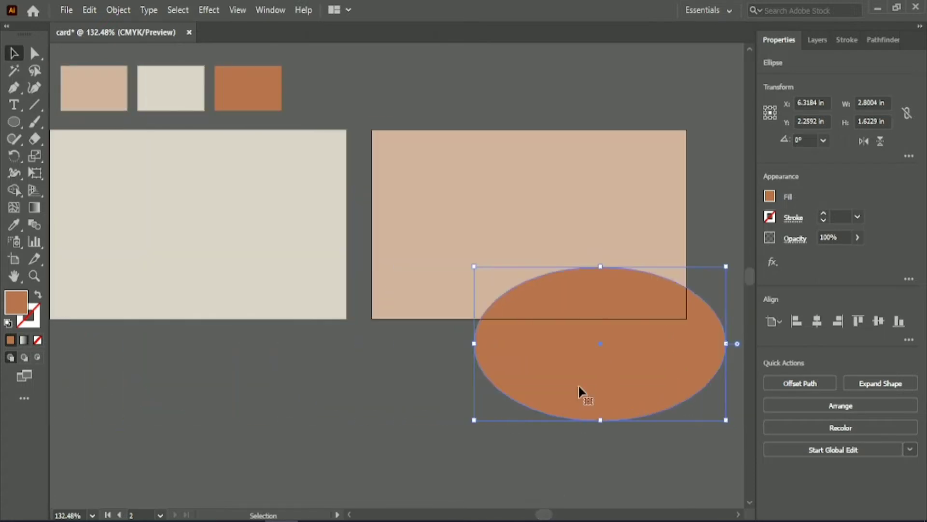
# Duplicate the ellipse to the left and scale the copy smaller so both overlap the card's bottom edge.
pyautogui.moveTo(579, 375); pyautogui.dragTo(477, 403)
pyautogui.moveTo(499, 452); pyautogui.dragTo(499, 444)
pyautogui.keyDown('shift'); pyautogui.moveTo(371, 296); pyautogui.dragTo(447, 319); pyautogui.keyUp('shift')
pyautogui.moveTo(540, 395); pyautogui.dragTo(475, 364)
pyautogui.click(492, 457)
pyautogui.click(537, 451)
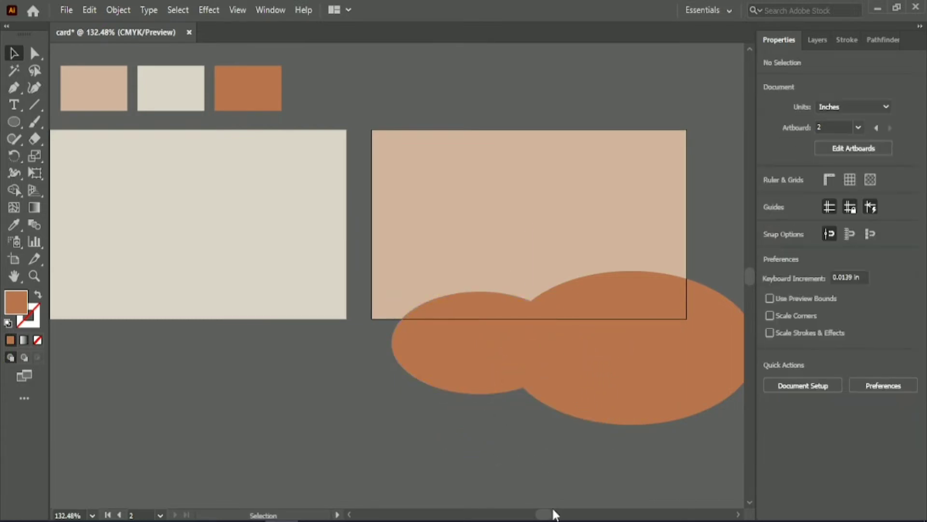
# Draw a closed curved blob shape with the Pen tool across the second card's top edge.
pyautogui.click(14, 88)
pyautogui.scroll(2, 14, 87)
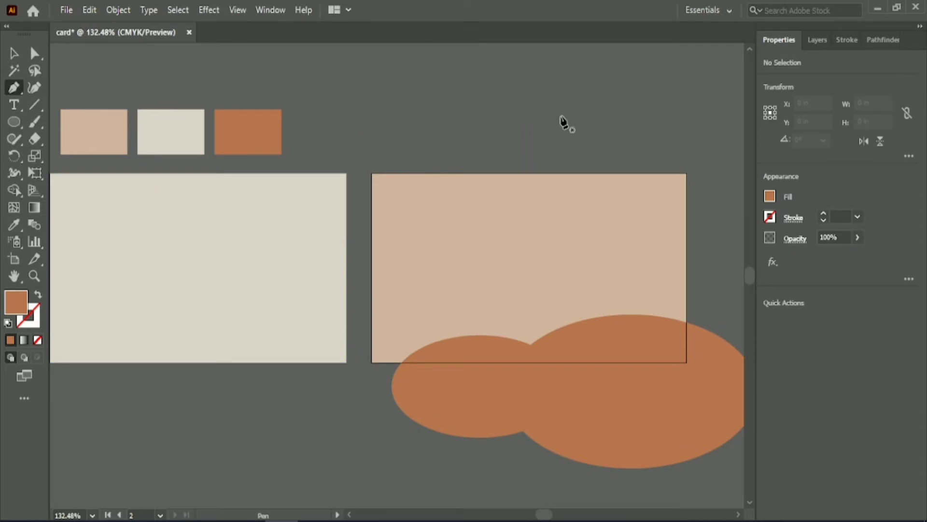
pyautogui.click(391, 143)
pyautogui.moveTo(564, 238); pyautogui.dragTo(607, 182)
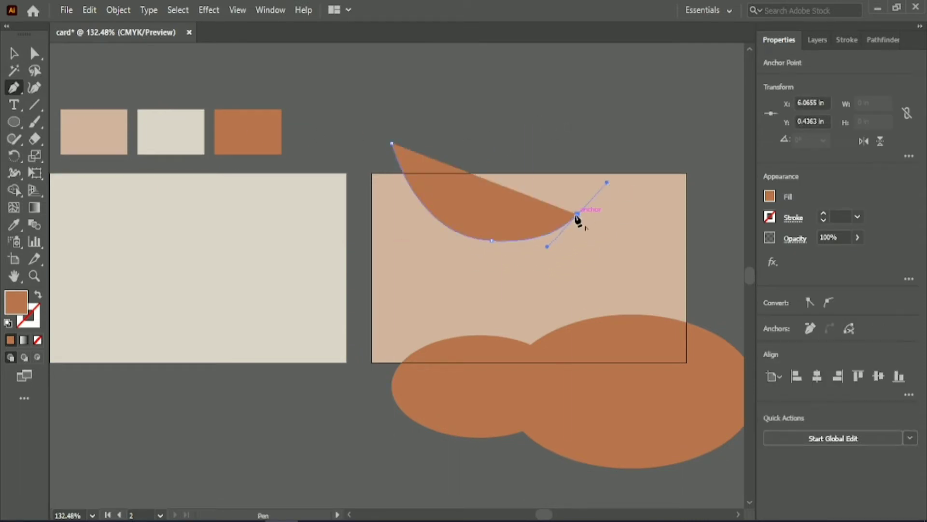
pyautogui.click(577, 214)
pyautogui.moveTo(536, 82); pyautogui.dragTo(537, 81)
pyautogui.click(570, 121)
pyautogui.click(391, 143)
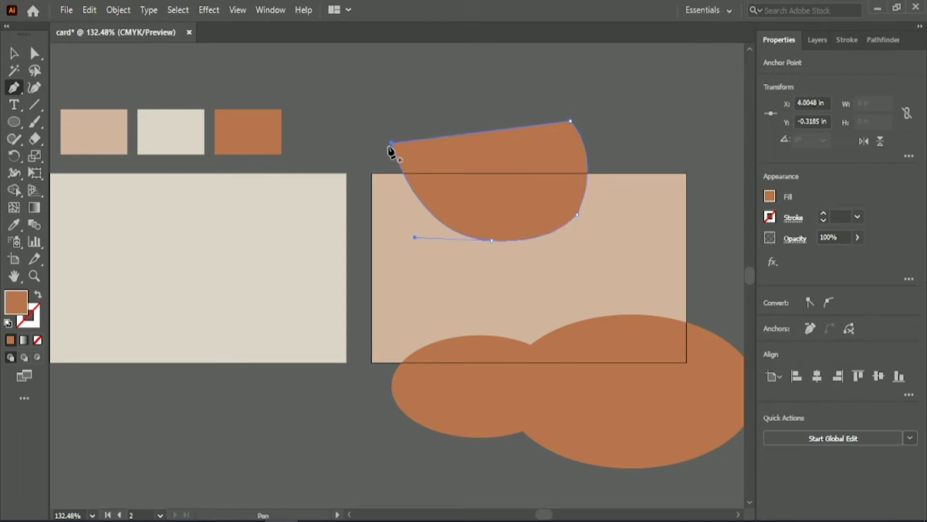
# Fill the blob with the cream swatch colour.
pyautogui.click(13, 56)
pyautogui.click(352, 89)
pyautogui.scroll(-1, 352, 89)
pyautogui.click(433, 132)
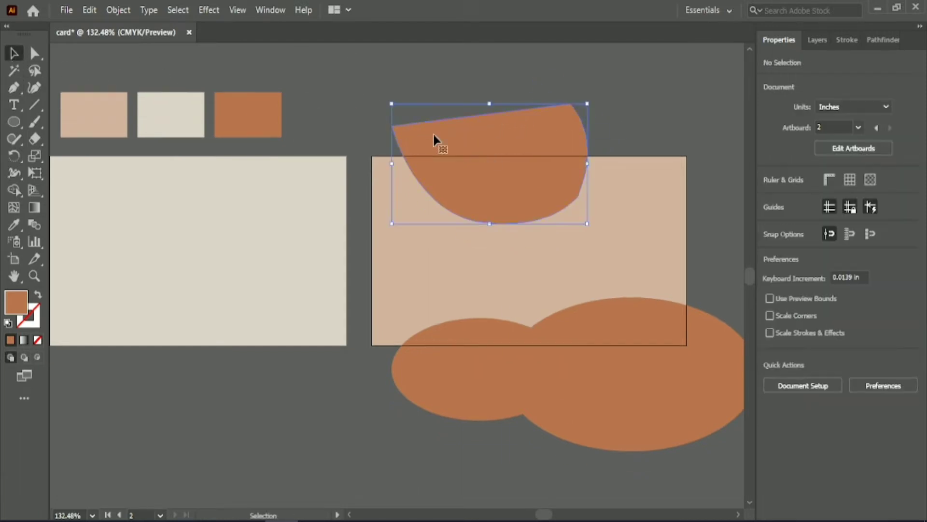
pyautogui.click(14, 224)
pyautogui.click(171, 115)
# Stretch the blob's left edge outward to about 2.38 in wide.
pyautogui.click(13, 53)
pyautogui.click(34, 53)
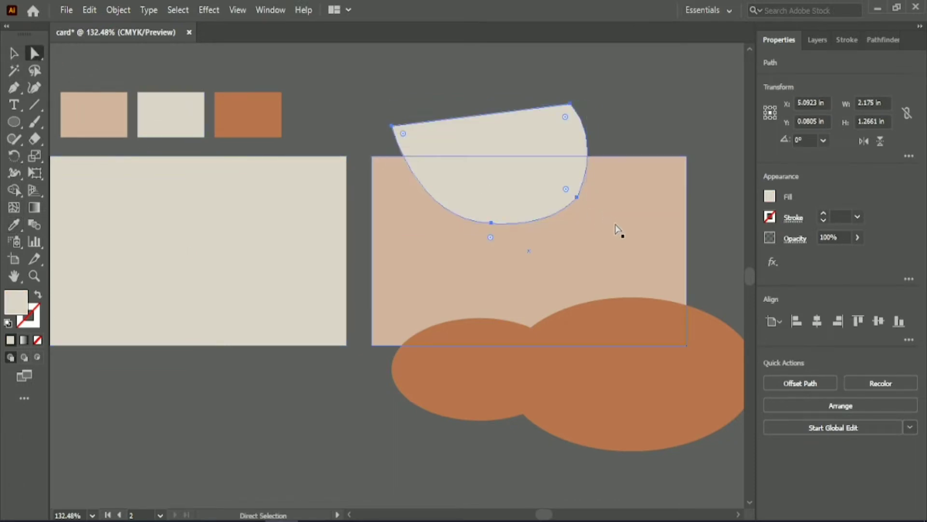
pyautogui.scroll(2, 620, 232)
pyautogui.scroll(1, 619, 231)
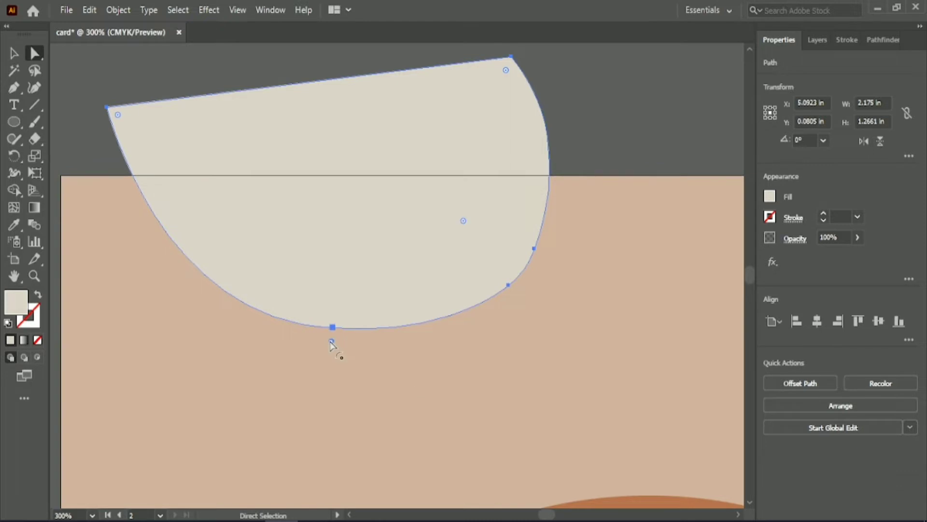
pyautogui.click(605, 106)
pyautogui.scroll(-2, 606, 107)
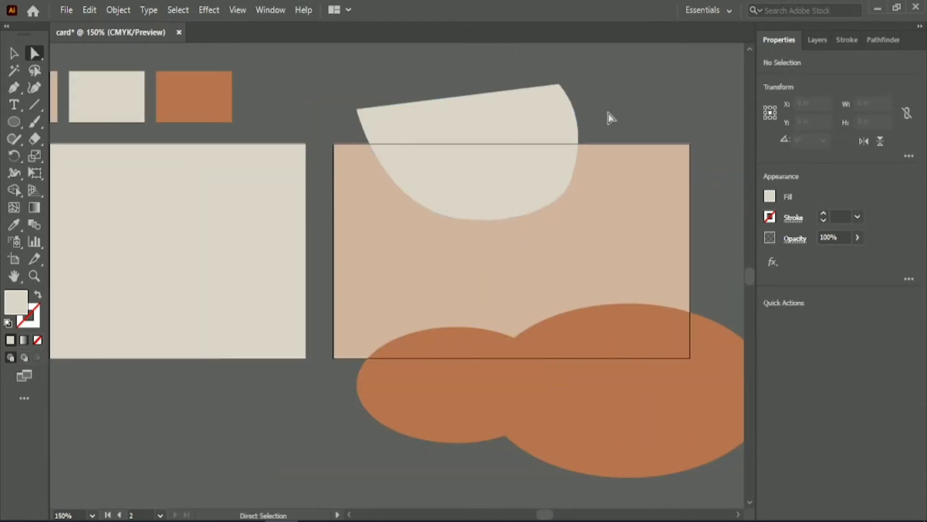
pyautogui.click(13, 54)
pyautogui.click(507, 97)
pyautogui.moveTo(357, 152); pyautogui.dragTo(337, 152)
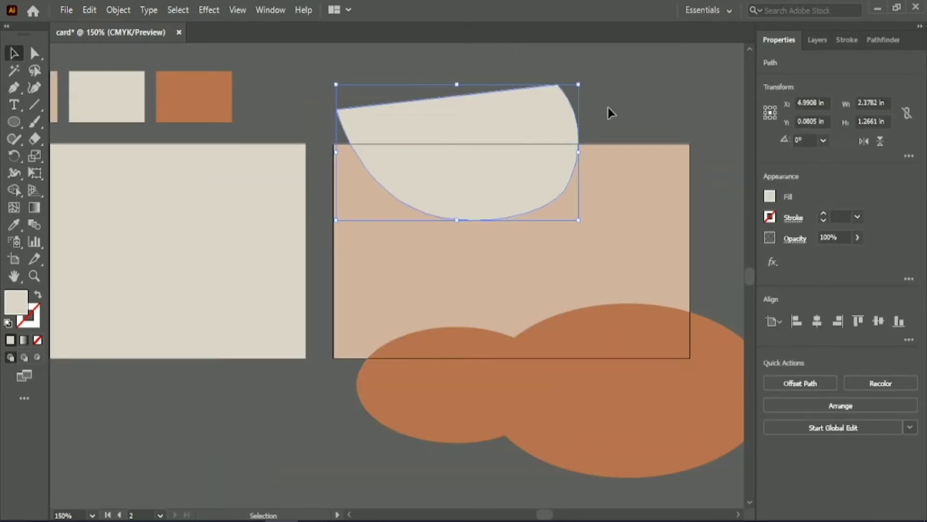
pyautogui.click(608, 108)
# Shorten the blob slightly and move it down so it hangs from the card's top edge.
pyautogui.click(507, 169)
pyautogui.moveTo(457, 220); pyautogui.dragTo(456, 207)
pyautogui.moveTo(471, 119); pyautogui.dragTo(469, 138)
pyautogui.click(613, 95)
pyautogui.scroll(-1, 612, 95)
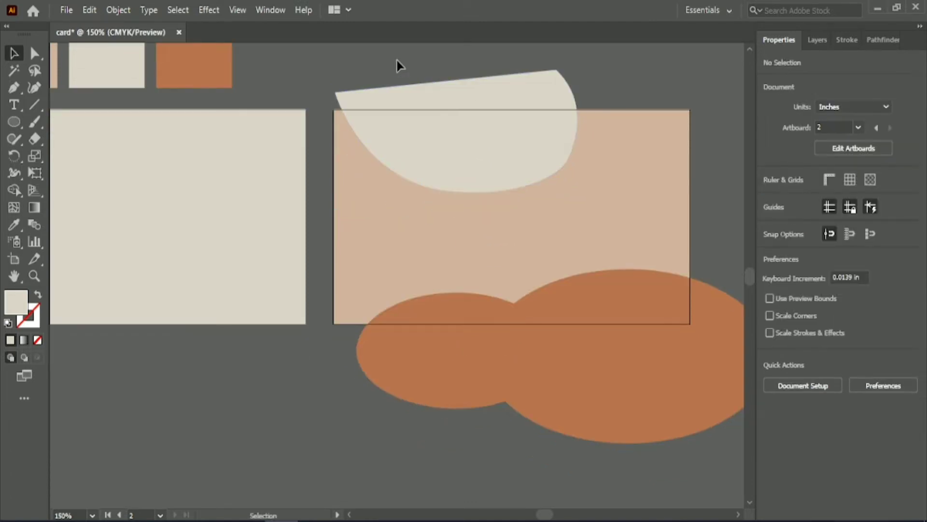
# Select the card and shapes, then delete the blob and ellipse parts extending beyond the card with Shape Builder.
pyautogui.moveTo(397, 60); pyautogui.dragTo(596, 303)
pyautogui.click(12, 192)
pyautogui.keyDown('alt'); pyautogui.click(528, 94); pyautogui.keyUp('alt')
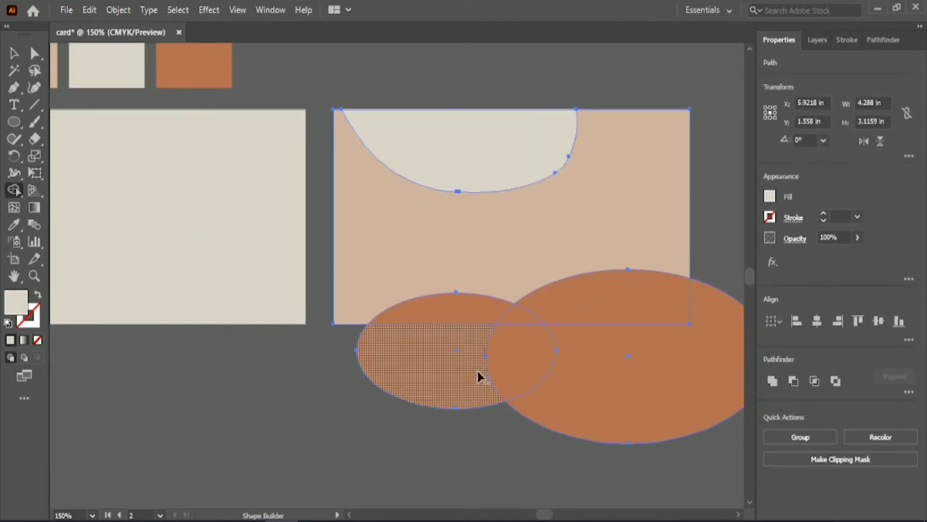
pyautogui.moveTo(477, 371); pyautogui.dragTo(575, 374)
pyautogui.press('v')
pyautogui.click(535, 389)
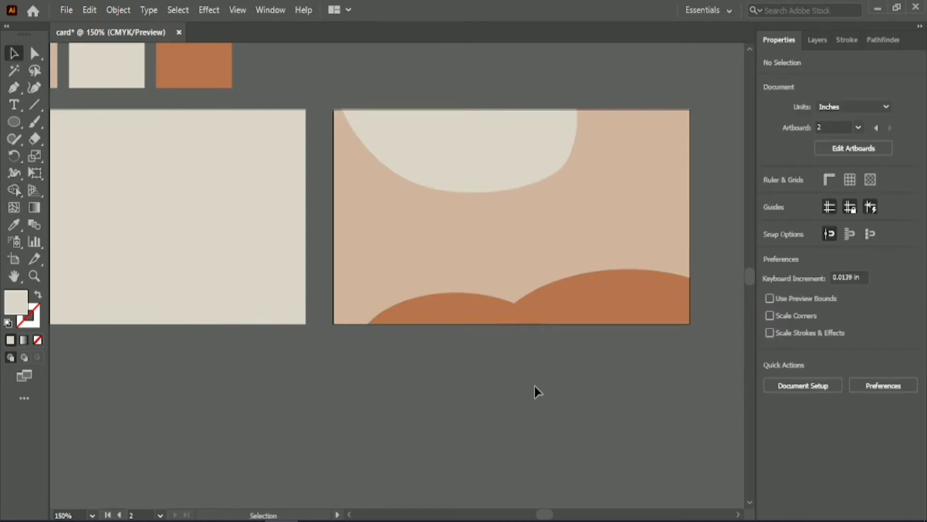
pyautogui.rightClick(35, 108)
pyautogui.rightClick(35, 126)
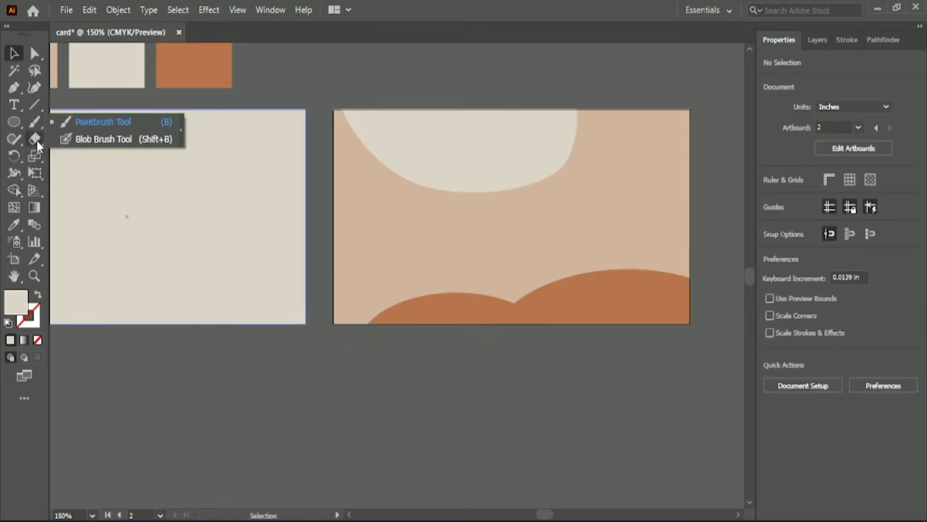
pyautogui.rightClick(36, 139)
pyautogui.rightClick(14, 105)
# Draw a wavy freehand line with the Pencil down the card's right side, running past the bottom edge.
pyautogui.press('n')
pyautogui.scroll(3, 362, 244)
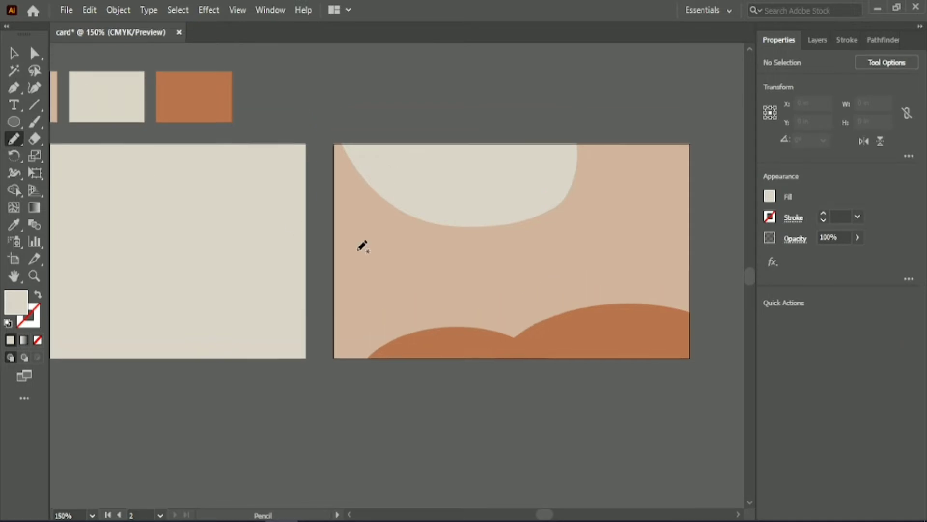
pyautogui.scroll(1, 537, 226)
pyautogui.moveTo(541, 515); pyautogui.dragTo(544, 515)
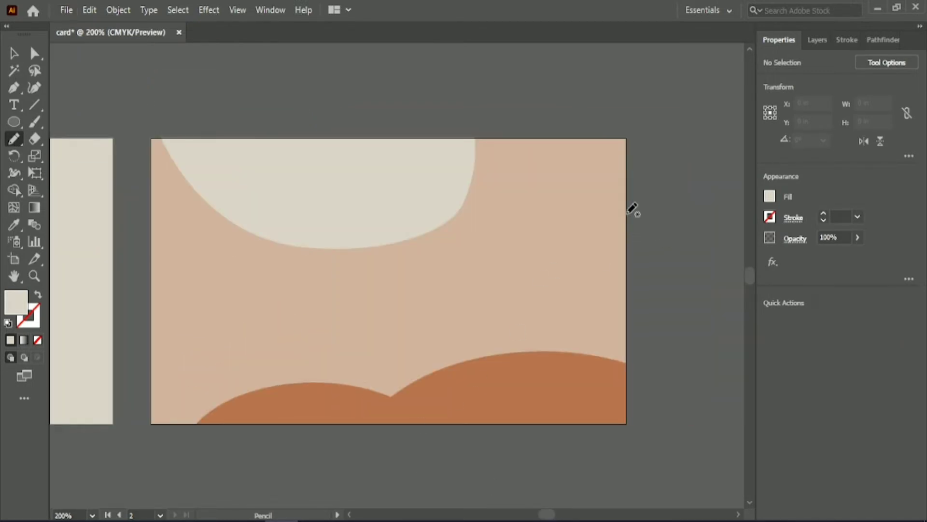
pyautogui.moveTo(543, 425); pyautogui.dragTo(584, 458)
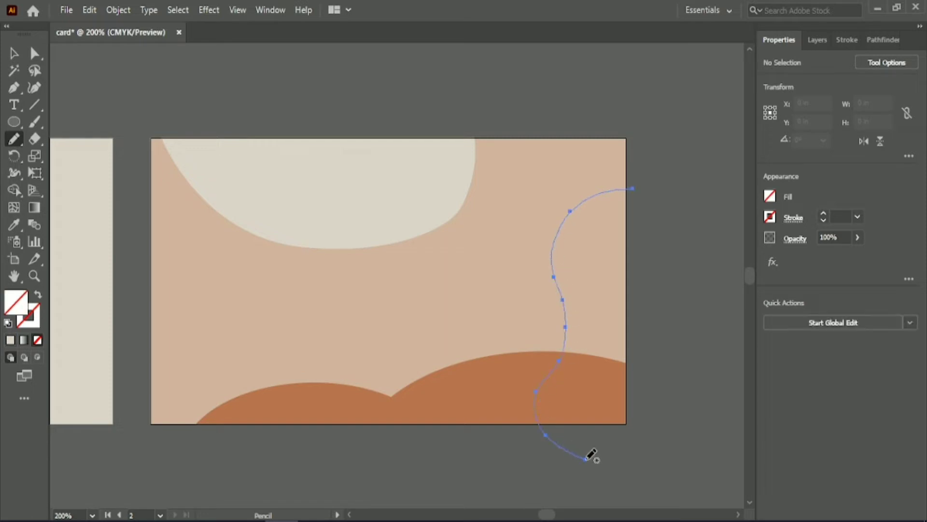
# Give the wavy line a 1 pt stroke.
pyautogui.write('1')
pyautogui.press('Return')
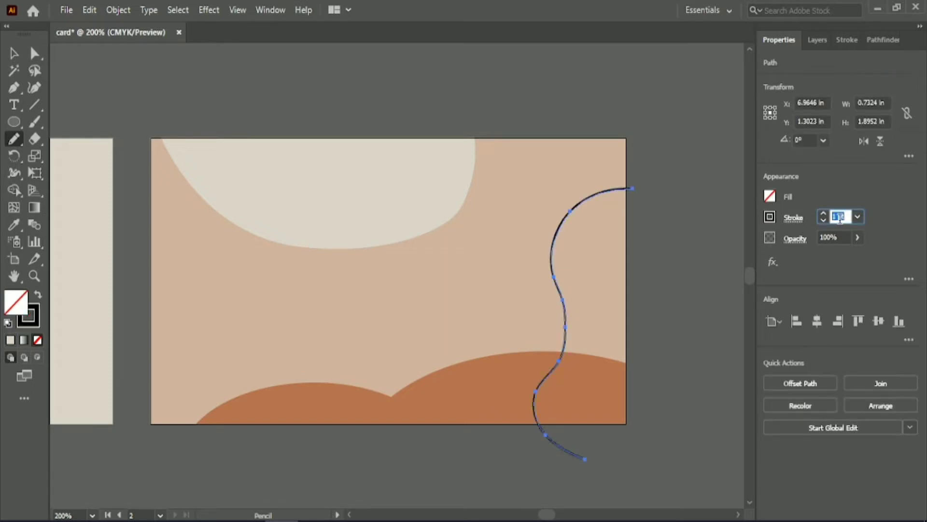
pyautogui.press('v')
pyautogui.click(330, 94)
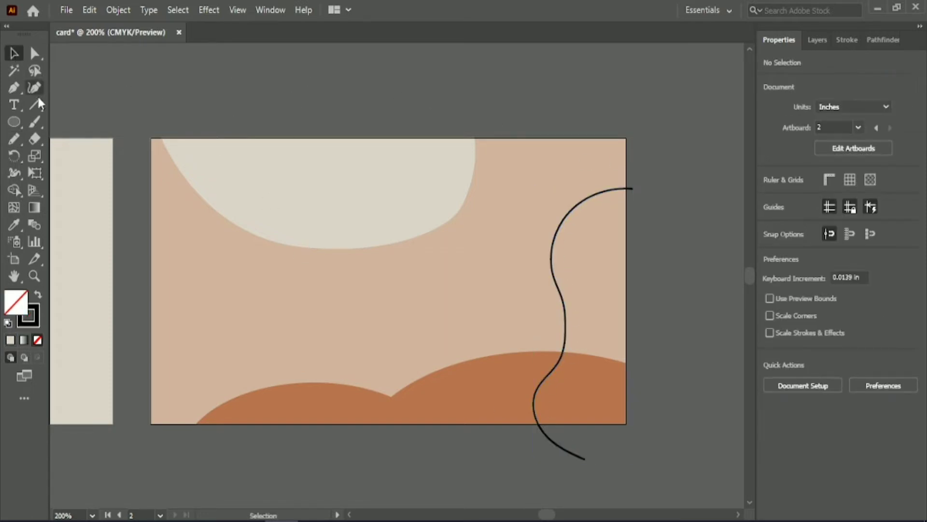
# Draw a pencil line along the blob's lower curve and reshape its anchors, pulling its start above the card.
pyautogui.press('n')
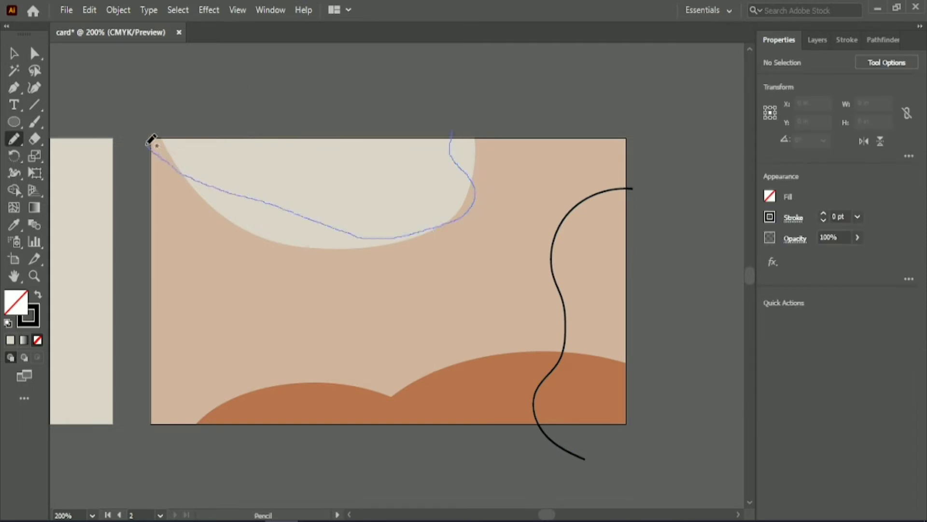
pyautogui.moveTo(148, 144); pyautogui.dragTo(147, 145)
pyautogui.click(34, 54)
pyautogui.moveTo(277, 208); pyautogui.dragTo(263, 234)
pyautogui.moveTo(343, 238); pyautogui.dragTo(344, 244)
pyautogui.moveTo(222, 192); pyautogui.dragTo(212, 206)
pyautogui.moveTo(148, 145); pyautogui.dragTo(180, 124)
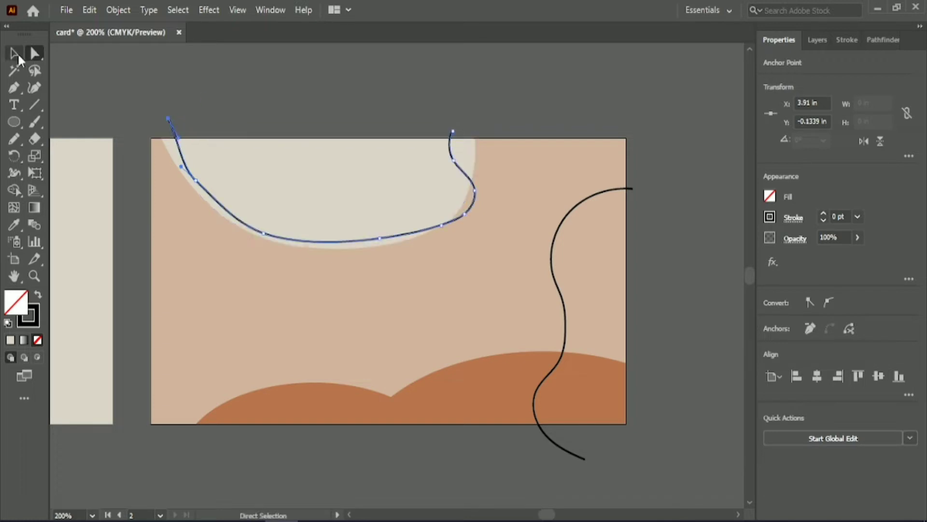
pyautogui.click(18, 56)
pyautogui.click(353, 84)
pyautogui.click(217, 201)
pyautogui.click(35, 54)
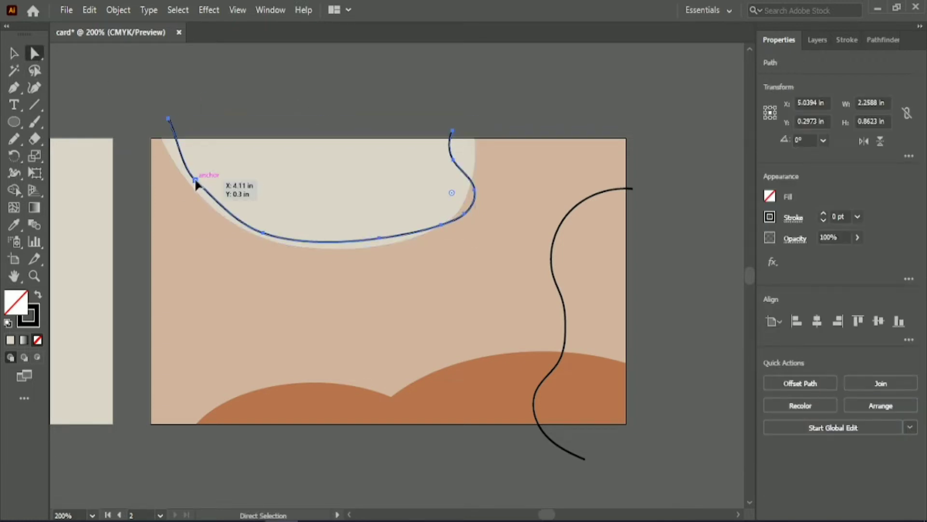
pyautogui.click(196, 183)
pyautogui.click(253, 85)
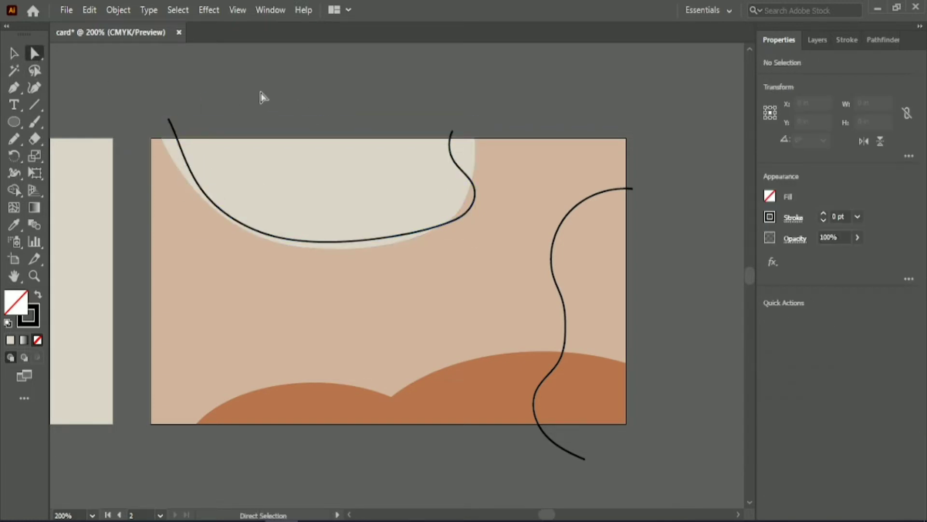
# Select all artwork and trim the pencil lines' ends outside the card with Shape Builder.
pyautogui.click(14, 53)
pyautogui.click(475, 195)
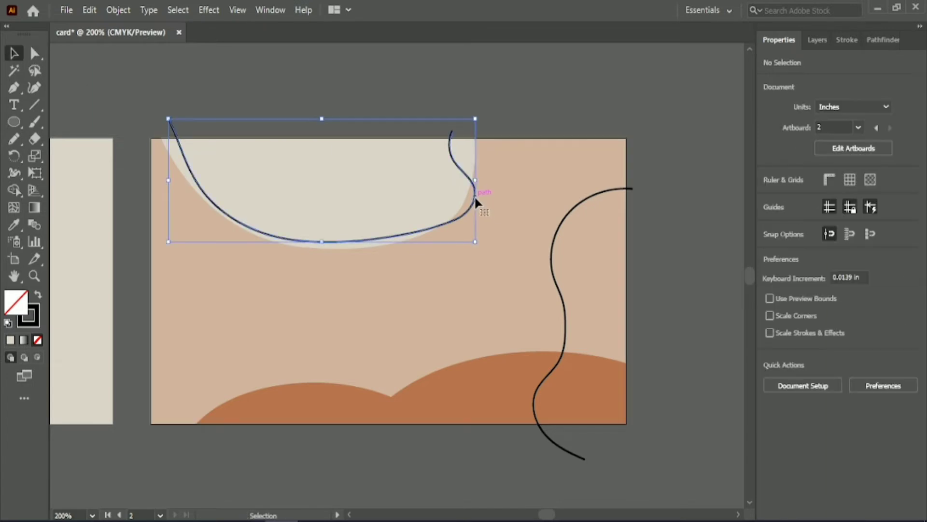
pyautogui.keyDown('shift'); pyautogui.click(554, 242); pyautogui.keyUp('shift')
pyautogui.scroll(-3, 843, 217)
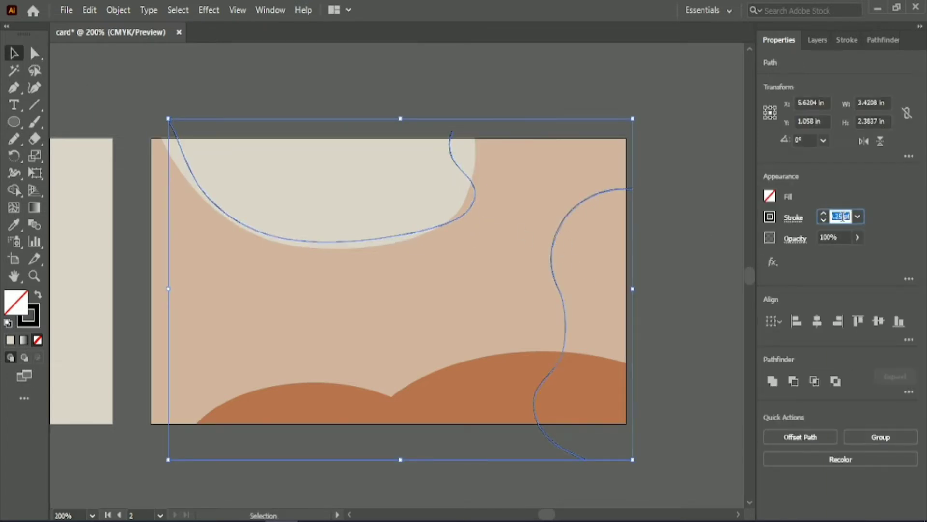
pyautogui.click(669, 228)
pyautogui.hotkey('ctrl', 'a')
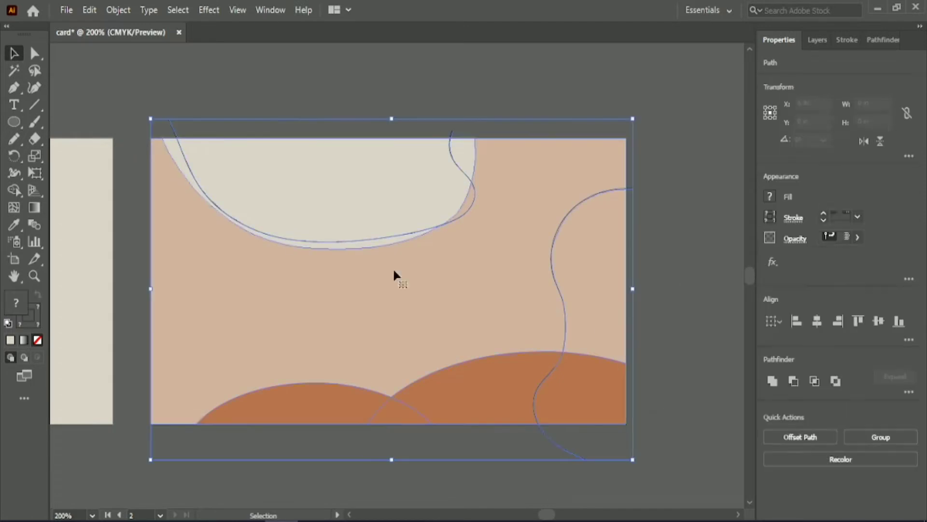
pyautogui.click(13, 190)
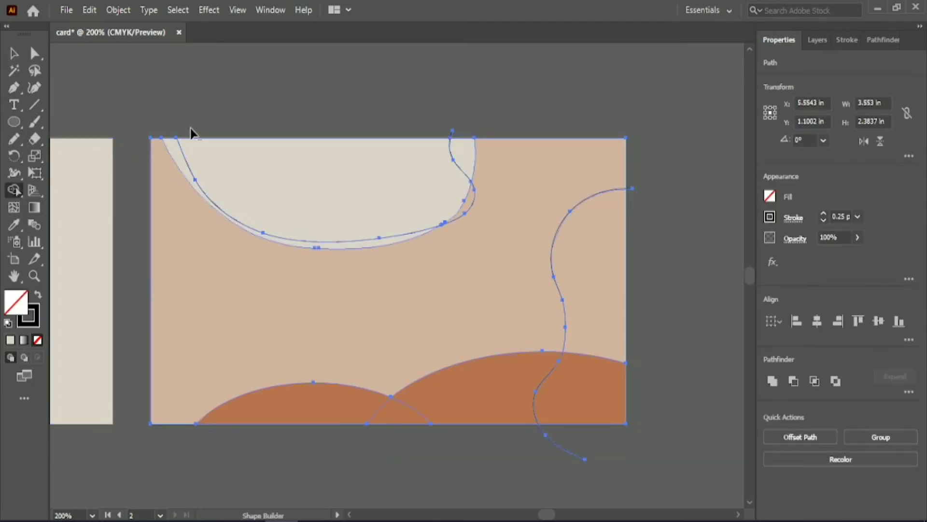
pyautogui.keyDown('alt'); pyautogui.click(628, 189); pyautogui.keyUp('alt')
pyautogui.moveTo(580, 444); pyautogui.dragTo(511, 463)
pyautogui.press('v')
pyautogui.click(275, 79)
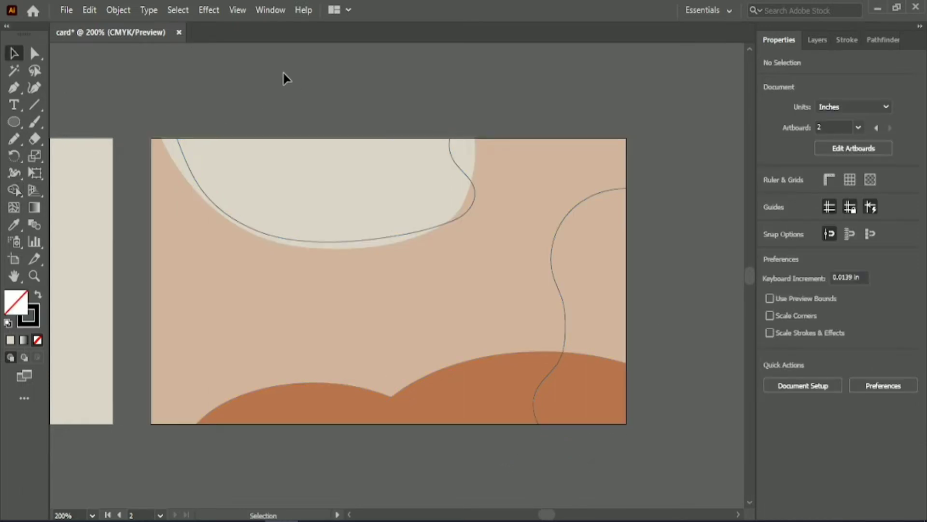
# Lock the first card's background rectangle.
pyautogui.click(16, 106)
pyautogui.click(14, 55)
pyautogui.moveTo(548, 515); pyautogui.dragTo(542, 517)
pyautogui.click(302, 273)
pyautogui.hotkey('ctrl', '2')
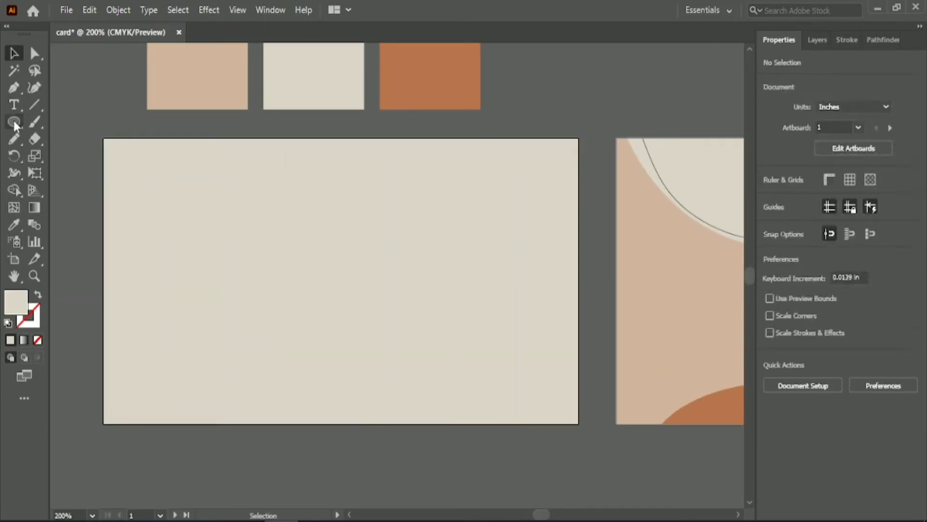
# Draw an ellipse about 1.25 by 1.62 in over the first card's top edge and fill it with the peach swatch colour.
pyautogui.click(14, 124)
pyautogui.scroll(3, 327, 79)
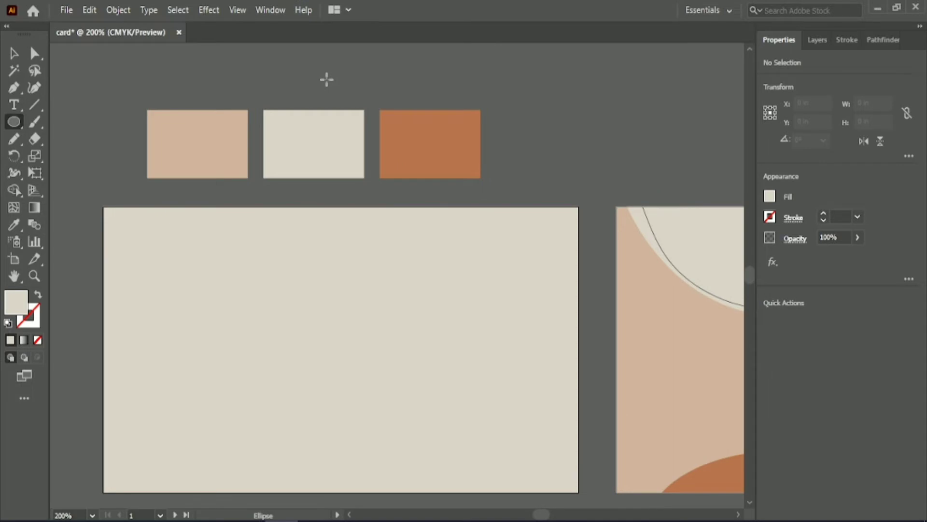
pyautogui.moveTo(327, 80)
pyautogui.mouseDown()
pyautogui.moveTo(472, 300)
pyautogui.moveTo(495, 310)
pyautogui.mouseUp()
pyautogui.click(14, 224)
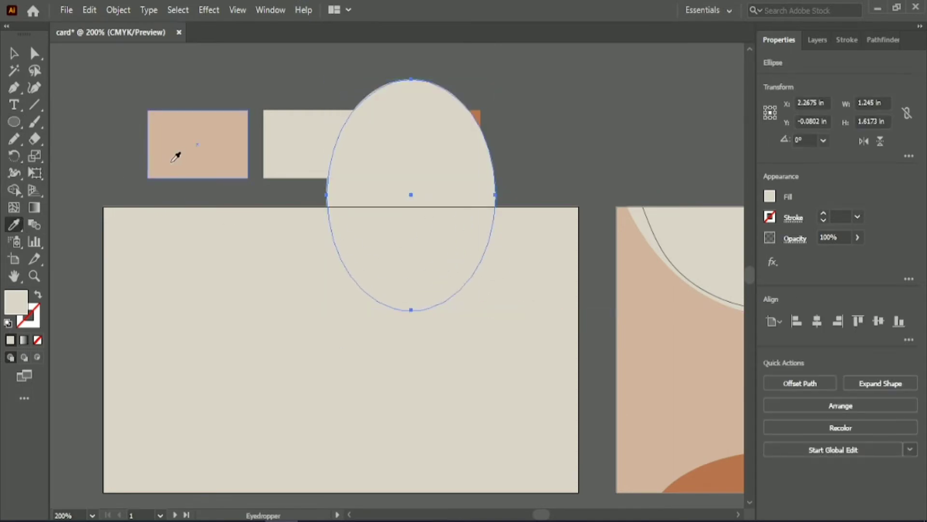
pyautogui.click(172, 161)
# Reposition the ellipse on the card's top edge, tilting it about 6.6° and shortening it to about 1.4 in tall.
pyautogui.click(11, 54)
pyautogui.moveTo(415, 189); pyautogui.dragTo(461, 220)
pyautogui.moveTo(534, 348); pyautogui.dragTo(509, 325)
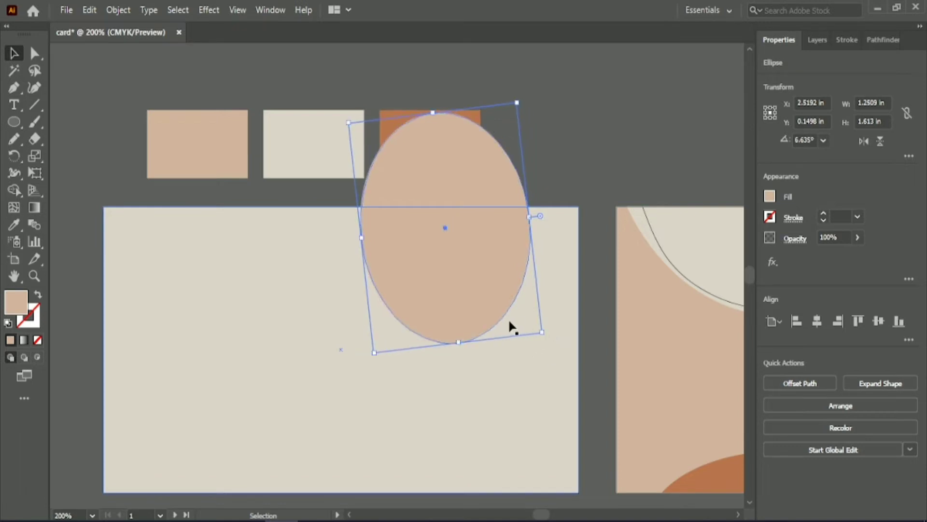
pyautogui.moveTo(457, 346); pyautogui.dragTo(466, 313)
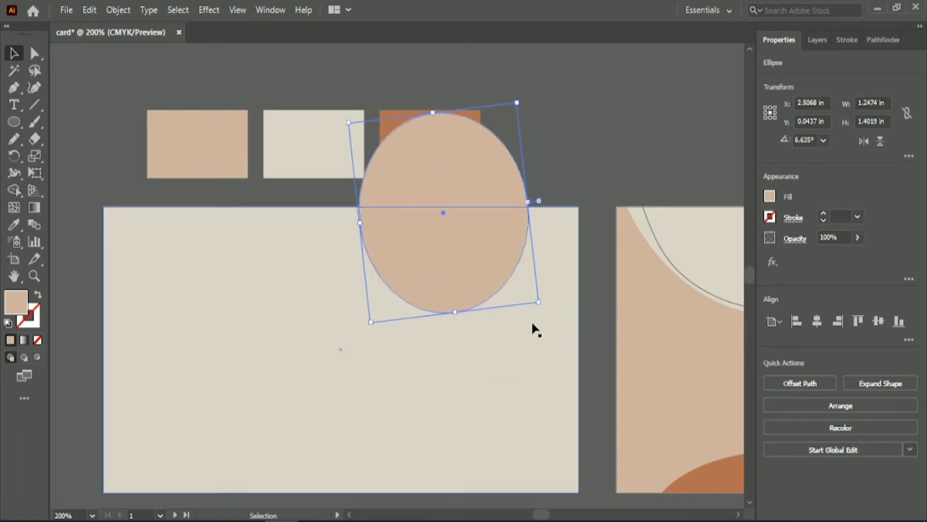
# Tilt the ellipse to about 10.5° and lengthen it to about 1.7 in, then trim its part above the card with Shape Builder.
pyautogui.moveTo(547, 309); pyautogui.dragTo(551, 301)
pyautogui.moveTo(427, 114); pyautogui.dragTo(406, 79)
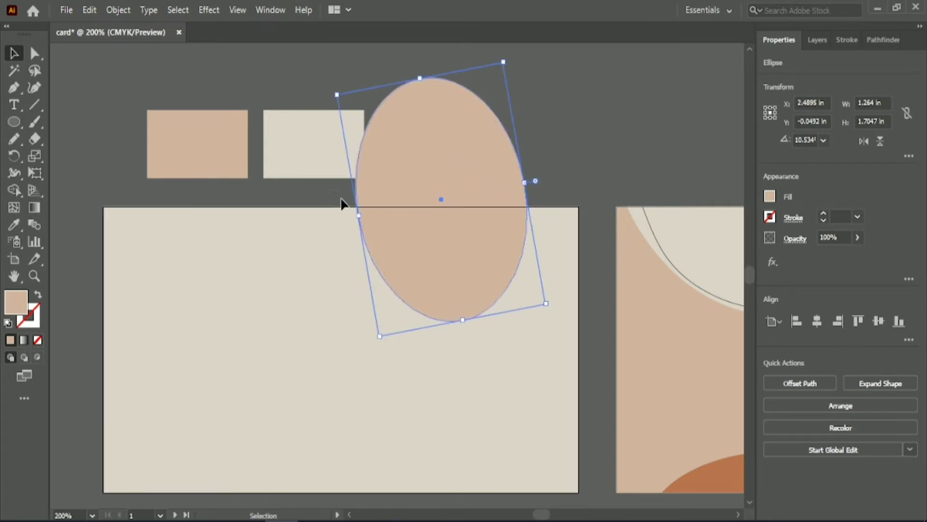
pyautogui.keyDown('shift'); pyautogui.click(332, 215); pyautogui.keyUp('shift')
pyautogui.click(16, 192)
pyautogui.keyDown('alt'); pyautogui.click(439, 123); pyautogui.keyUp('alt')
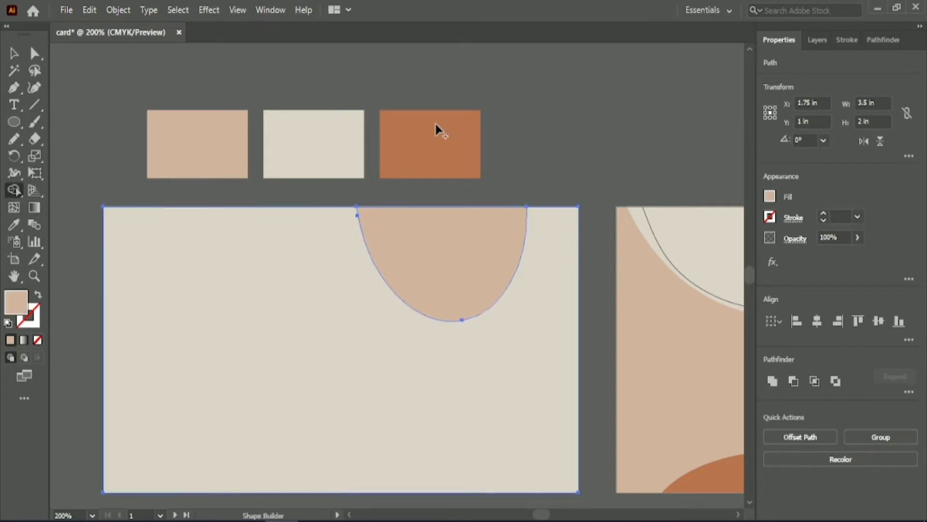
pyautogui.press('v')
pyautogui.click(85, 150)
# Draw a wavy closed shape with the Pen tool across the first card's bottom edge and fill it with the terracotta swatch colour.
pyautogui.scroll(-2, 112, 164)
pyautogui.scroll(-1, 116, 174)
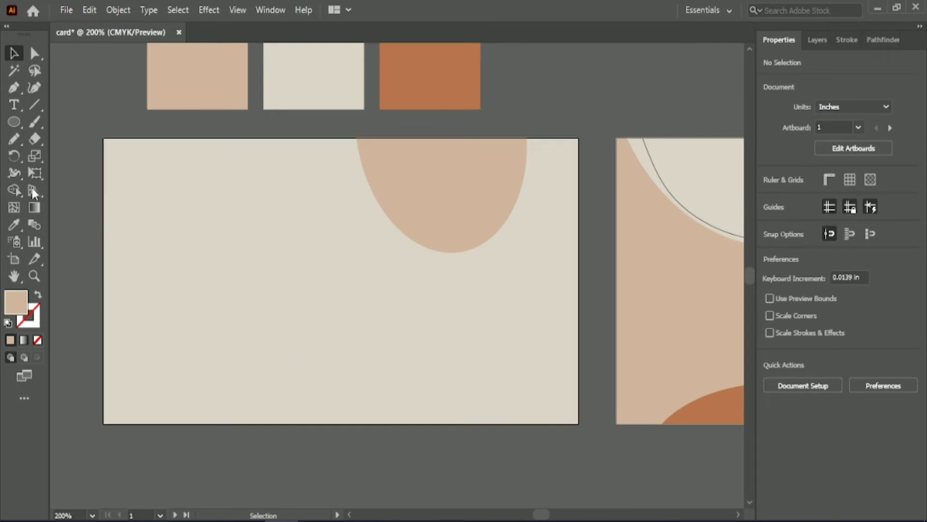
pyautogui.click(14, 88)
pyautogui.click(96, 361)
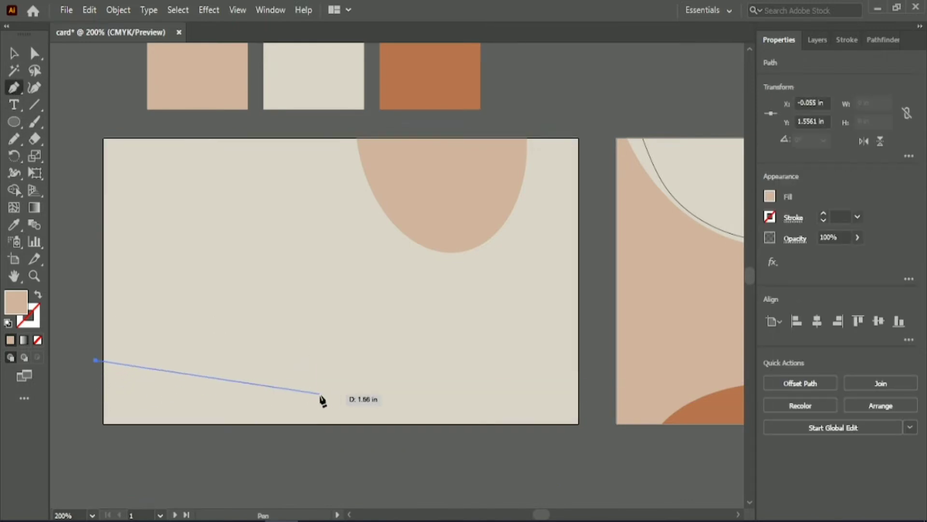
pyautogui.moveTo(301, 396); pyautogui.dragTo(483, 371)
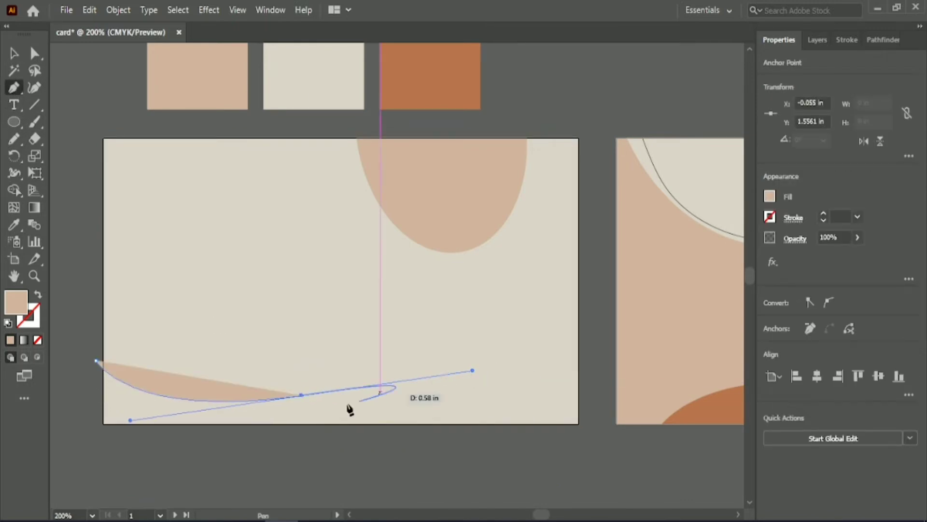
pyautogui.click(301, 396)
pyautogui.moveTo(467, 432); pyautogui.dragTo(524, 497)
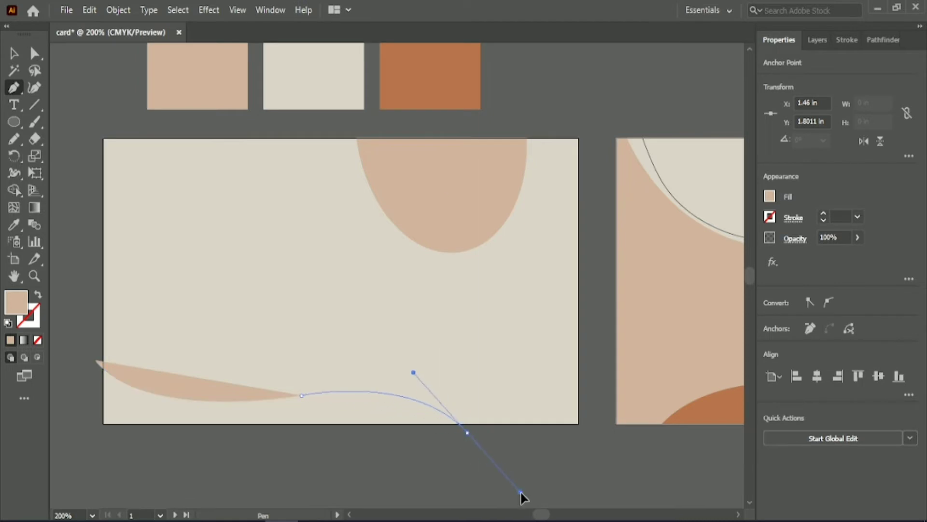
pyautogui.click(468, 432)
pyautogui.click(480, 471)
pyautogui.click(123, 457)
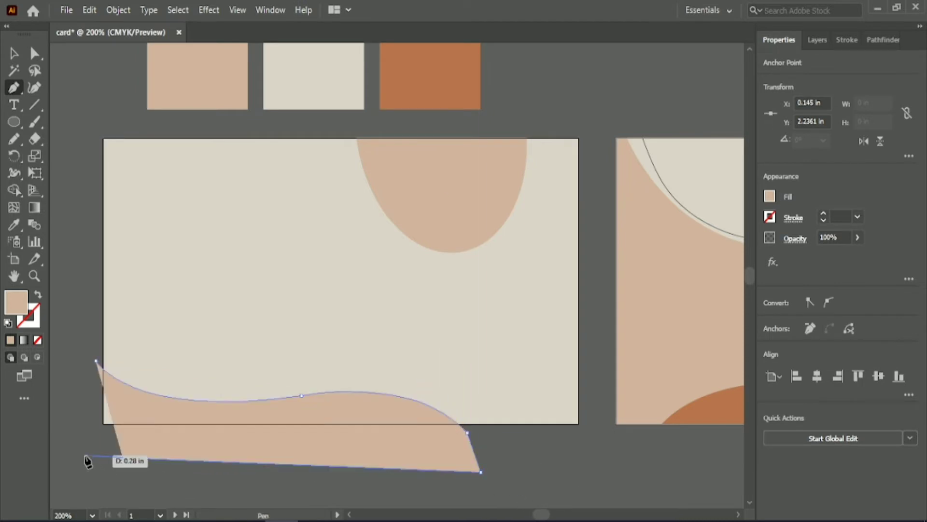
pyautogui.click(85, 455)
pyautogui.click(96, 360)
pyautogui.press('i')
pyautogui.click(416, 93)
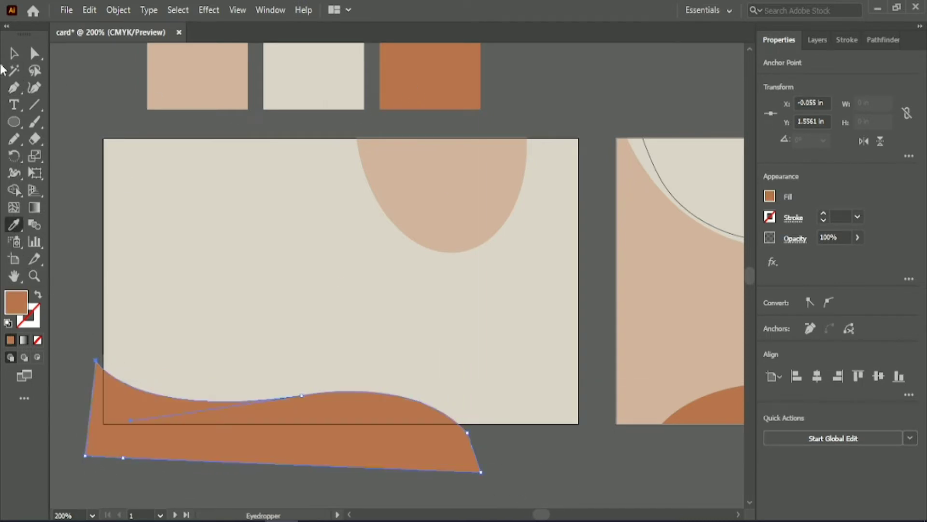
# Trim the wavy shape's overhang outside the card with Shape Builder.
pyautogui.press('v')
pyautogui.keyDown('shift'); pyautogui.click(106, 304); pyautogui.keyUp('shift')
pyautogui.click(14, 191)
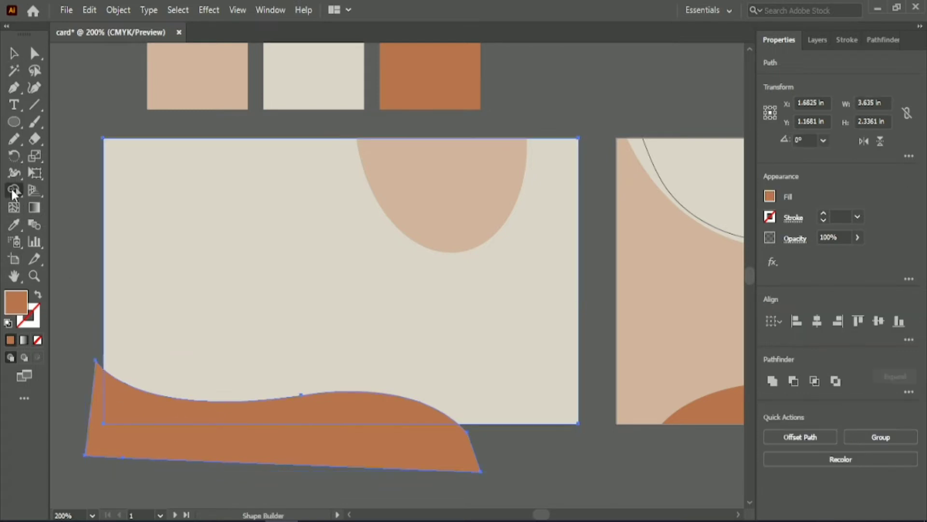
pyautogui.keyDown('alt'); pyautogui.click(112, 451); pyautogui.keyUp('alt')
pyautogui.press('v')
pyautogui.click(58, 225)
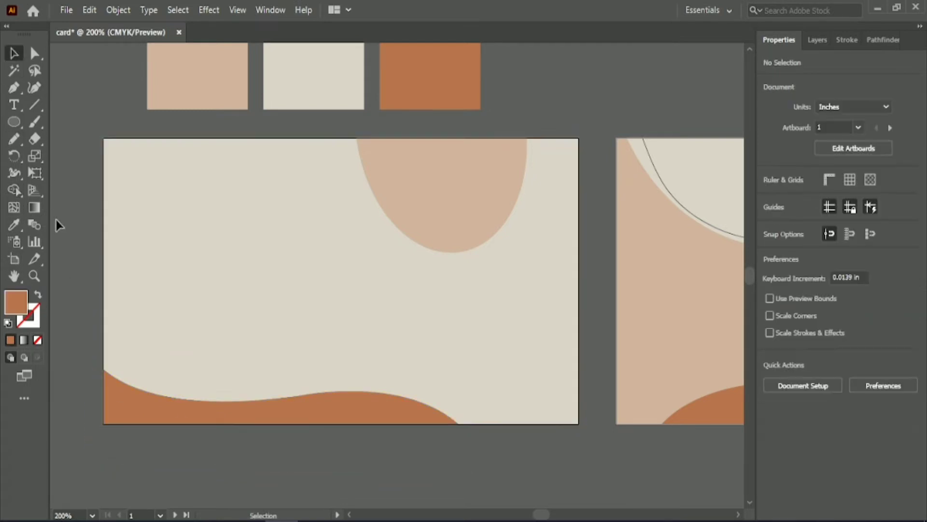
# Draw two freehand Pencil lines with a 1 pt stroke, one around the ellipse's lower edge and one across the card's lower-left corner.
pyautogui.click(14, 138)
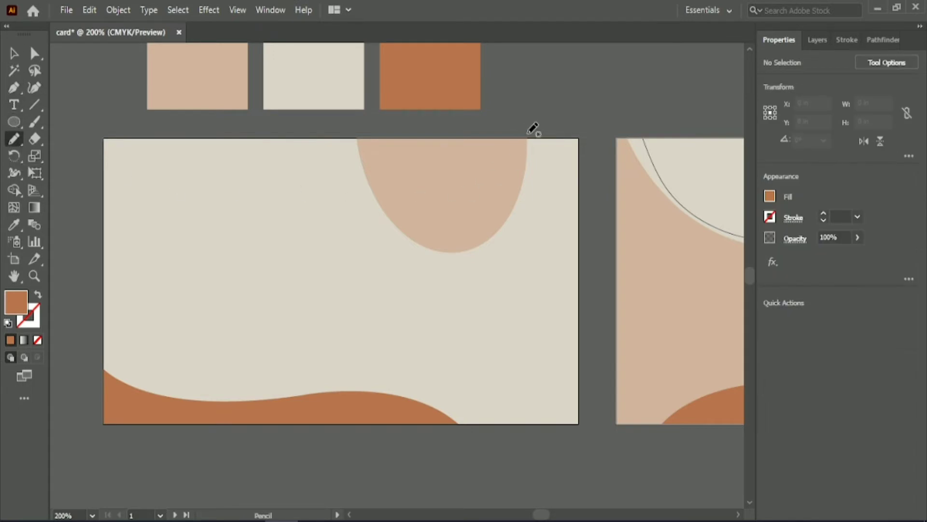
pyautogui.moveTo(352, 136); pyautogui.dragTo(358, 131)
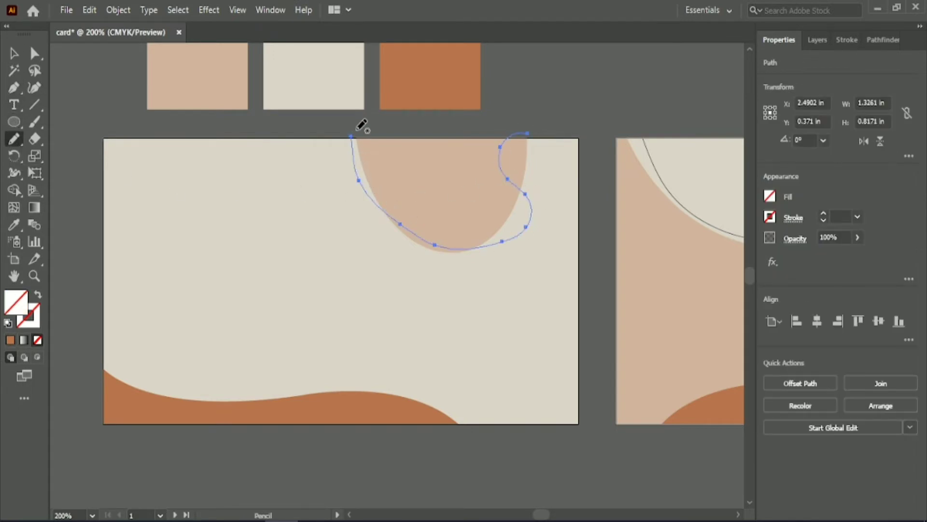
pyautogui.write('1')
pyautogui.press('Return')
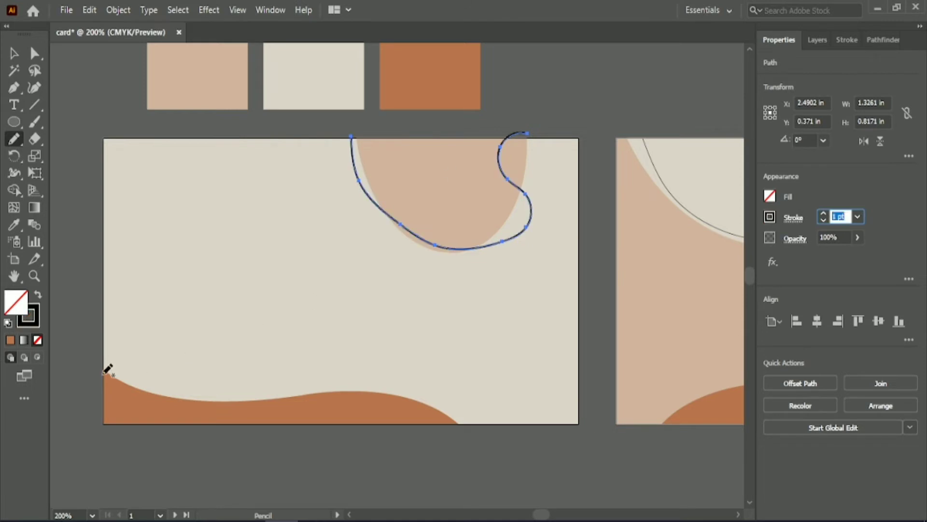
pyautogui.moveTo(97, 319)
pyautogui.mouseDown()
pyautogui.moveTo(142, 347)
pyautogui.moveTo(173, 381)
pyautogui.mouseUp()
pyautogui.moveTo(240, 436); pyautogui.dragTo(240, 436)
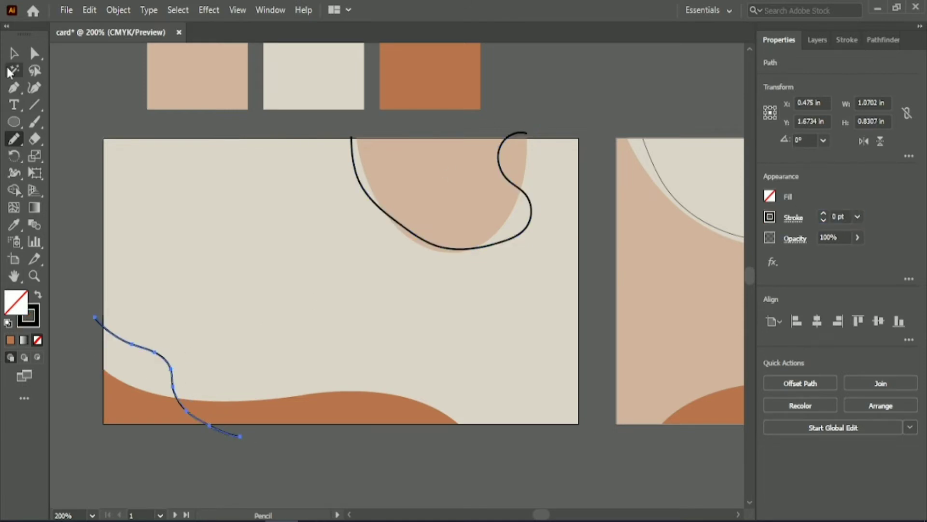
# Adjust the ellipse outline's anchor points with Direct Selection, pulling its starting point above the card's top edge.
pyautogui.press('v')
pyautogui.click(408, 229)
pyautogui.press('a')
pyautogui.moveTo(400, 224); pyautogui.dragTo(394, 231)
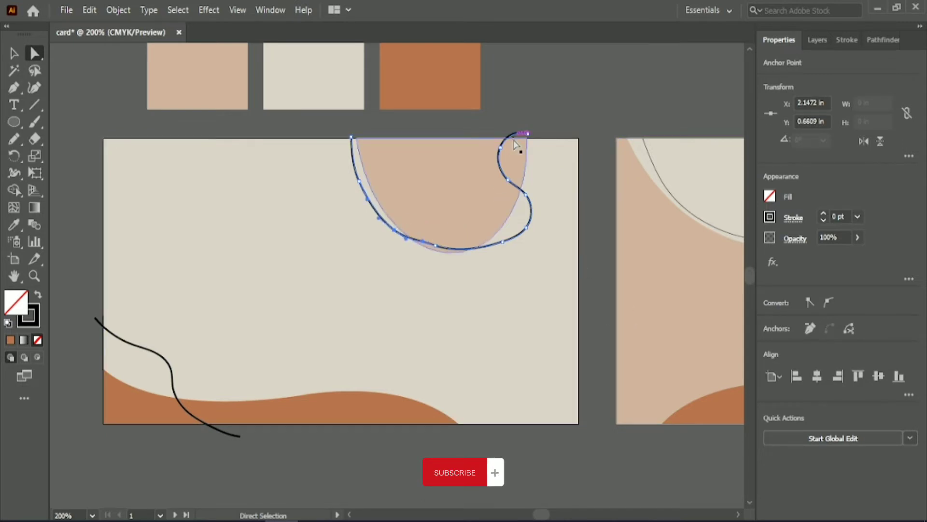
pyautogui.click(522, 97)
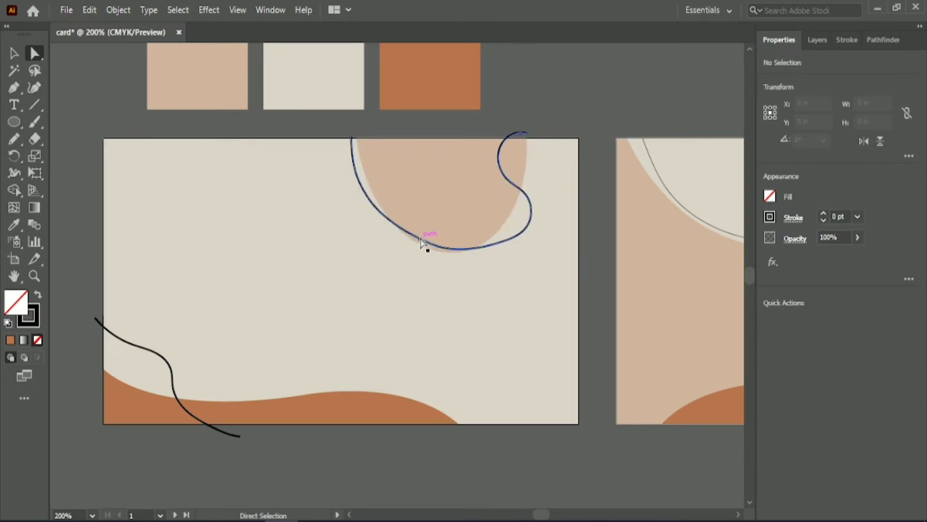
pyautogui.click(424, 244)
pyautogui.click(512, 94)
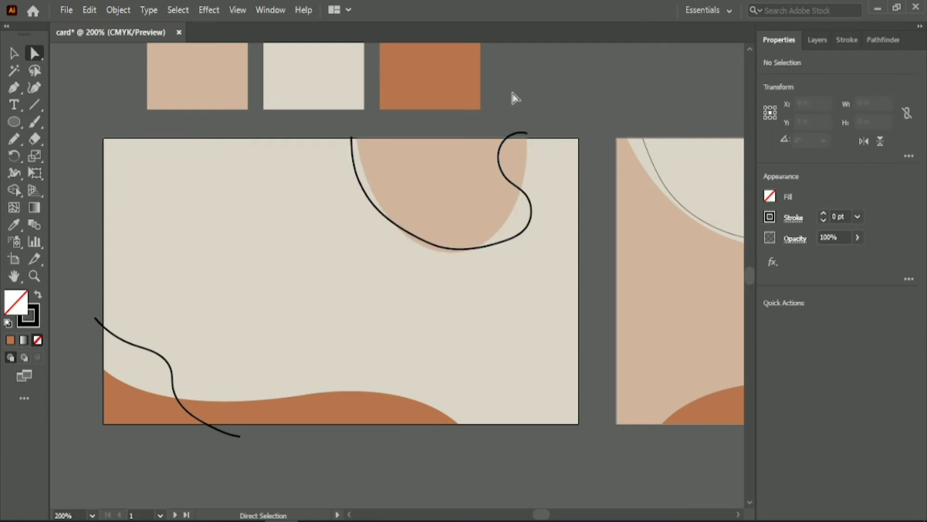
pyautogui.click(532, 208)
pyautogui.click(352, 137)
pyautogui.moveTo(352, 137); pyautogui.dragTo(351, 128)
# Select all artwork and trim the new pencil lines' ends outside the card with Shape Builder.
pyautogui.click(15, 53)
pyautogui.click(67, 103)
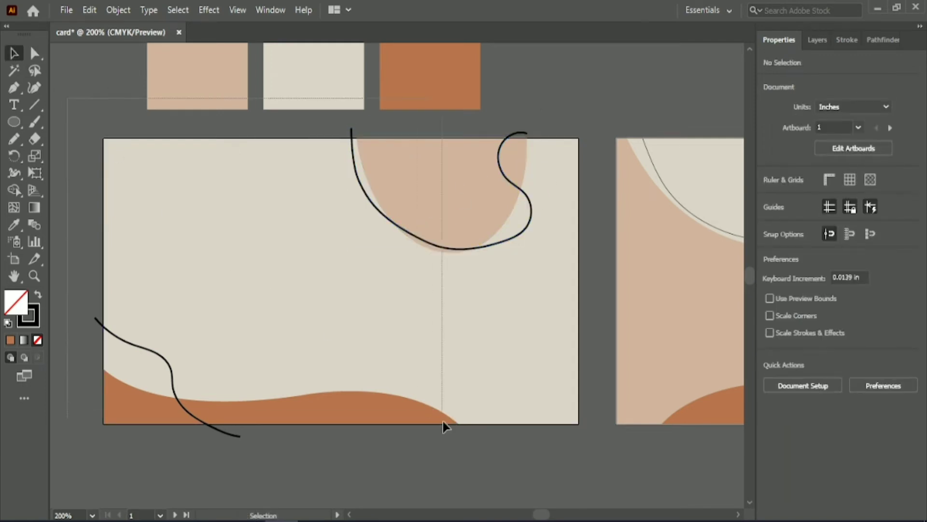
pyautogui.moveTo(442, 421); pyautogui.dragTo(444, 423)
pyautogui.keyDown('shift'); pyautogui.click(402, 68); pyautogui.keyUp('shift')
pyautogui.keyDown('shift'); pyautogui.click(305, 83); pyautogui.keyUp('shift')
pyautogui.keyDown('shift'); pyautogui.click(213, 86); pyautogui.keyUp('shift')
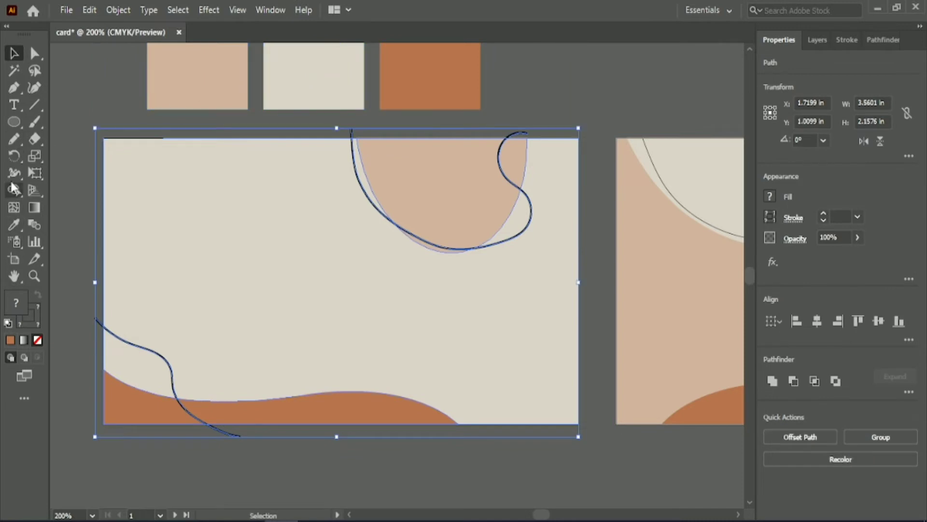
pyautogui.click(14, 189)
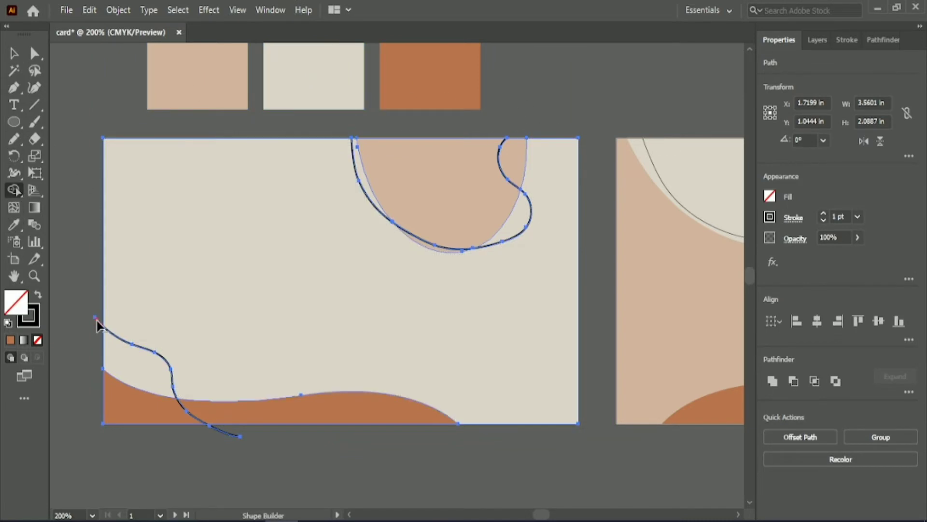
pyautogui.keyDown('alt'); pyautogui.click(93, 320); pyautogui.keyUp('alt')
pyautogui.keyDown('alt'); pyautogui.click(227, 432); pyautogui.keyUp('alt')
pyautogui.click(14, 52)
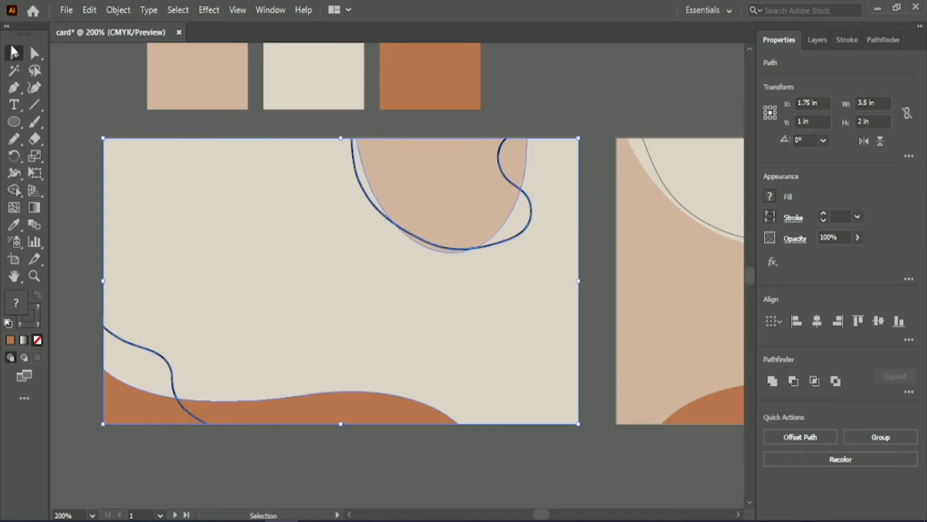
# Select both pencil lines and reduce their stroke weight to 0.25 pt.
pyautogui.click(85, 144)
pyautogui.click(170, 368)
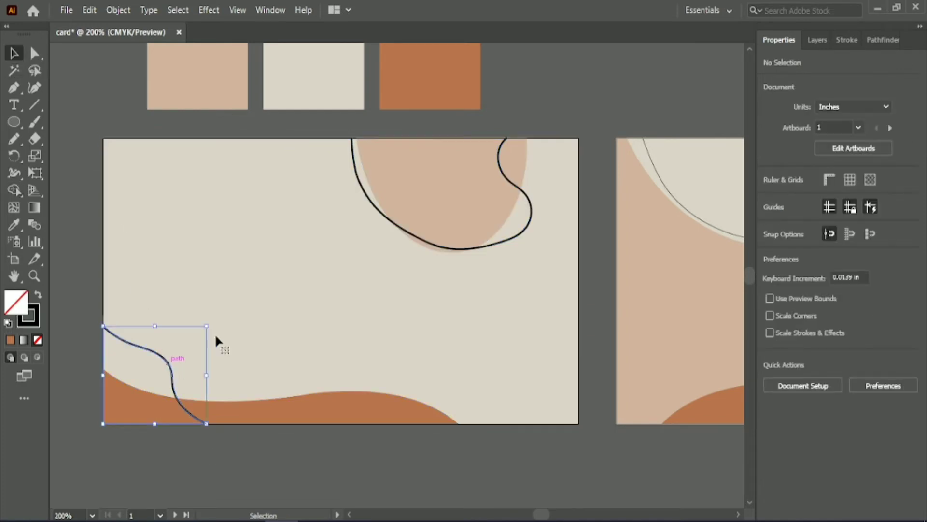
pyautogui.keyDown('shift'); pyautogui.click(401, 230); pyautogui.keyUp('shift')
pyautogui.scroll(-3, 847, 211)
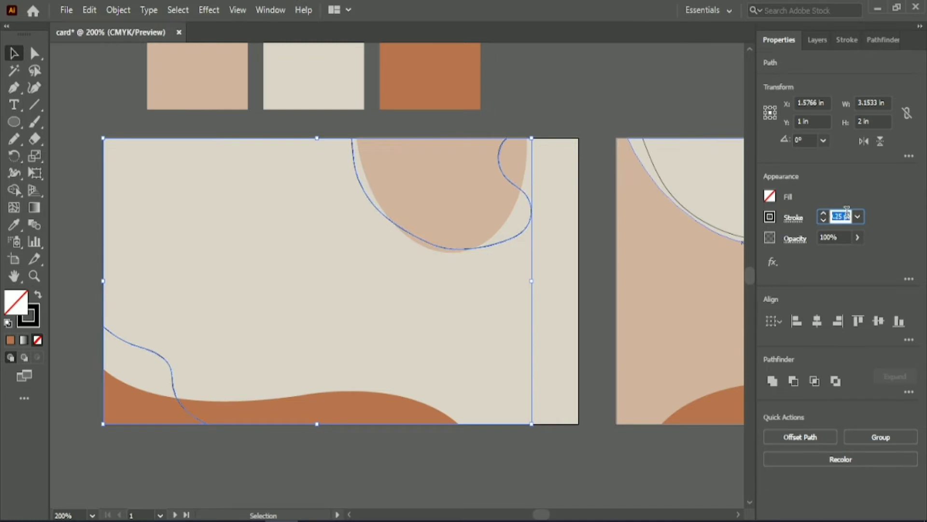
pyautogui.click(622, 95)
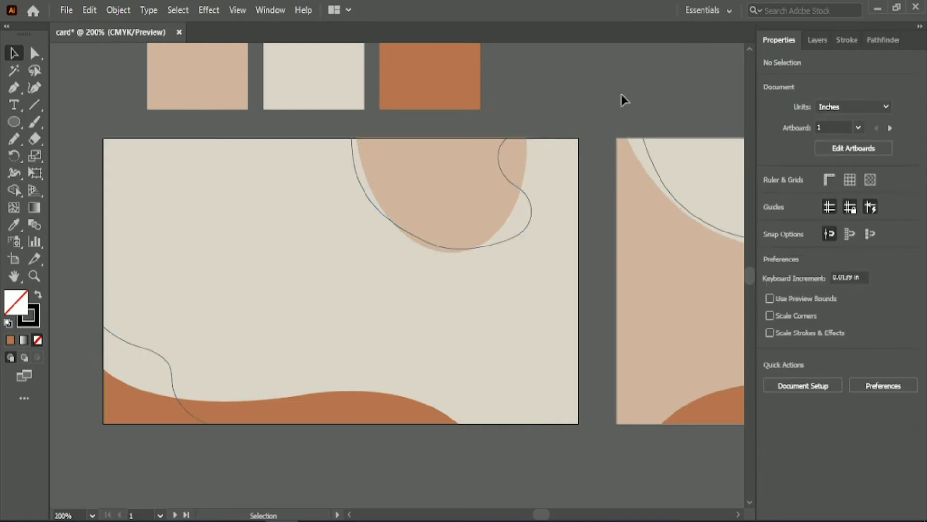
# Add point text reading "Company name" at 72 pt on the second card.
pyautogui.click(14, 104)
pyautogui.moveTo(541, 515); pyautogui.dragTo(551, 517)
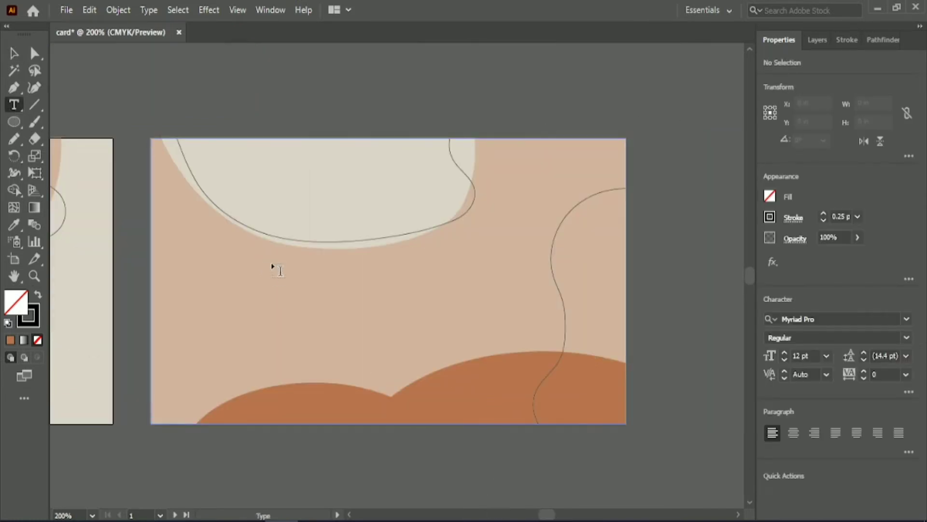
pyautogui.click(826, 355)
pyautogui.click(843, 343)
pyautogui.click(321, 296)
pyautogui.press('BackSpace')
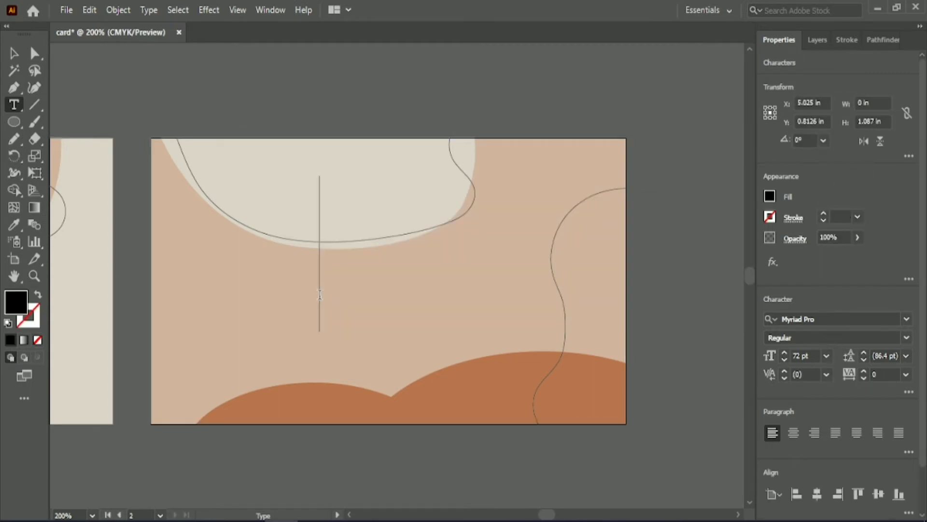
pyautogui.write('Compar')
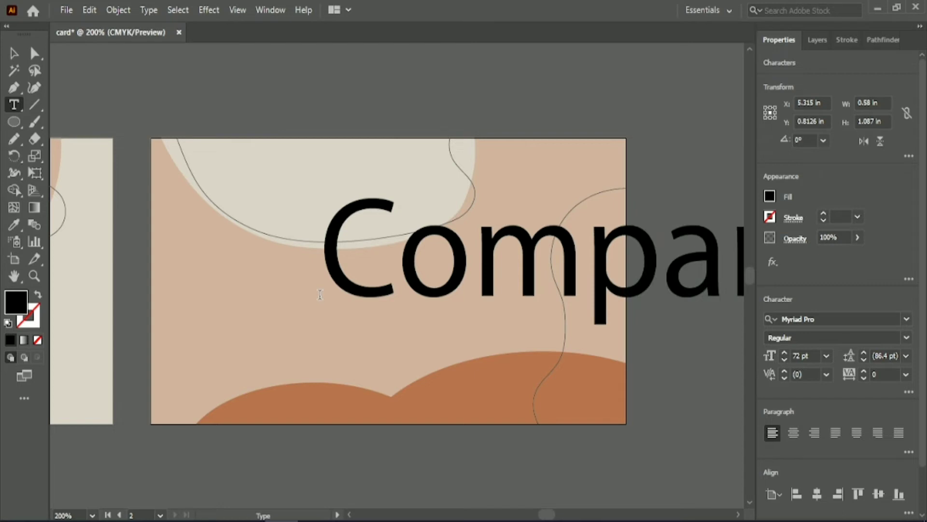
pyautogui.click(13, 54)
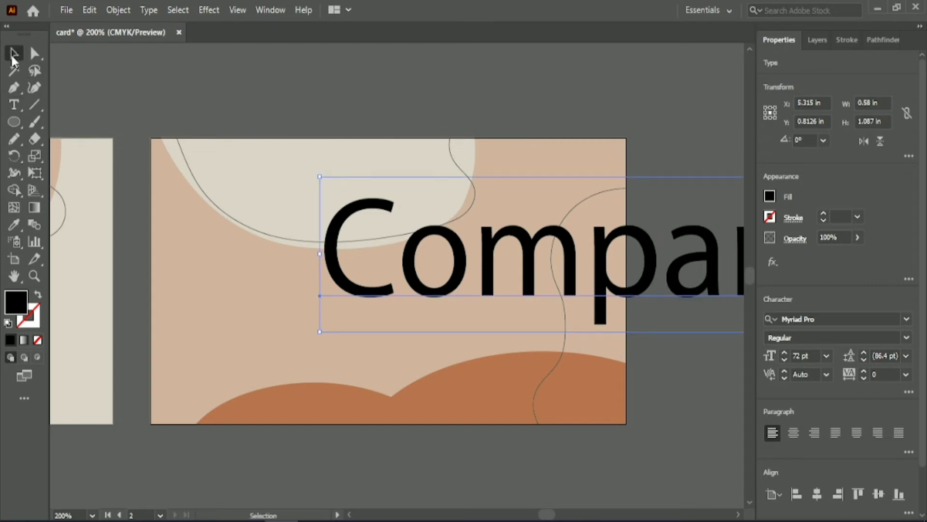
# Set the company name text to 23 pt and centre it horizontally and vertically on the card.
pyautogui.click(817, 355)
pyautogui.scroll(-20, 816, 354)
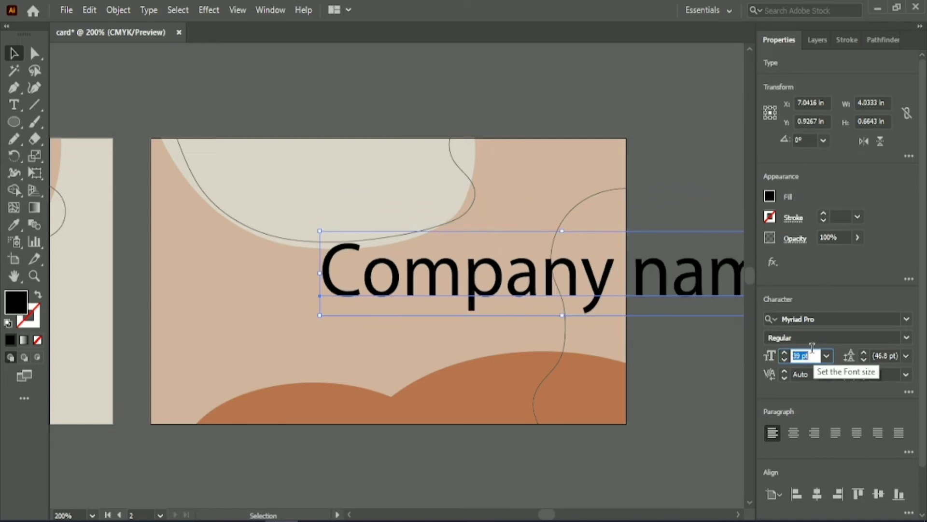
pyautogui.scroll(-3, 811, 348)
pyautogui.click(817, 493)
pyautogui.click(879, 493)
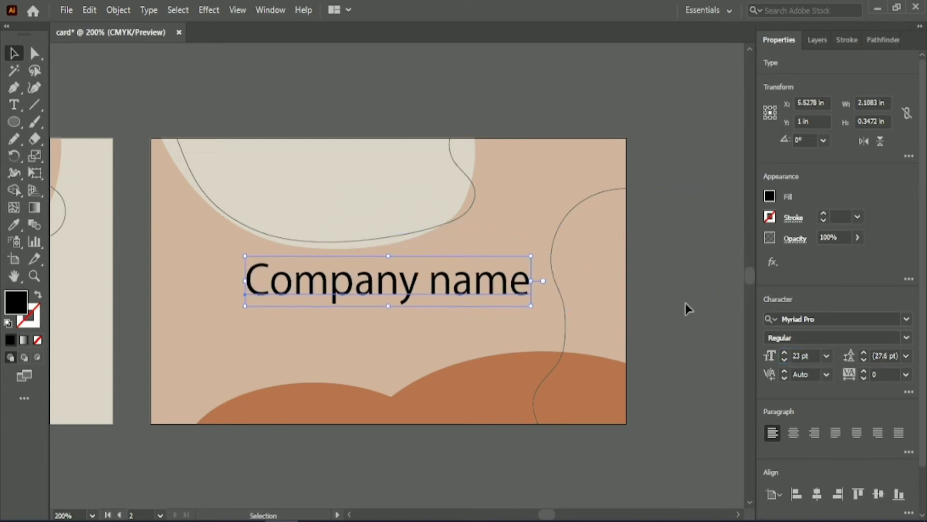
# Change the company name's font to Segoe Script.
pyautogui.scroll(-2, 683, 286)
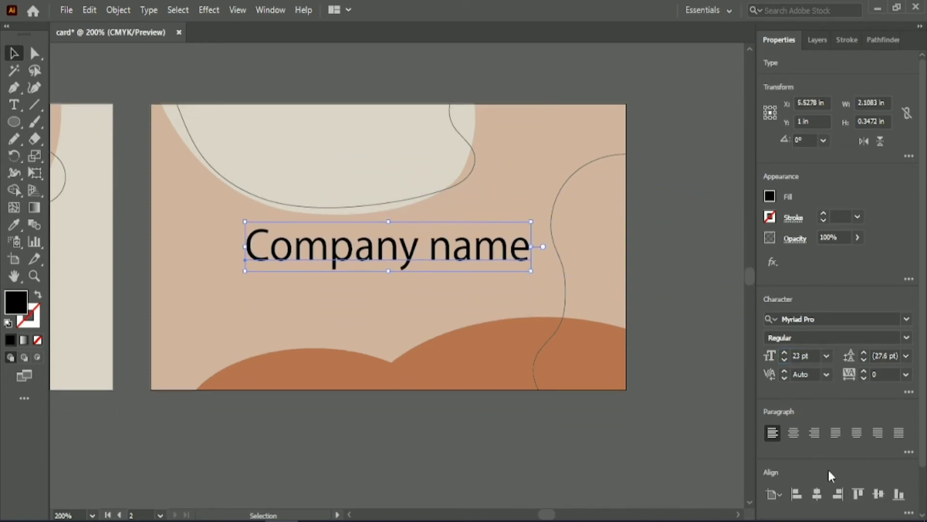
pyautogui.scroll(-2, 906, 316)
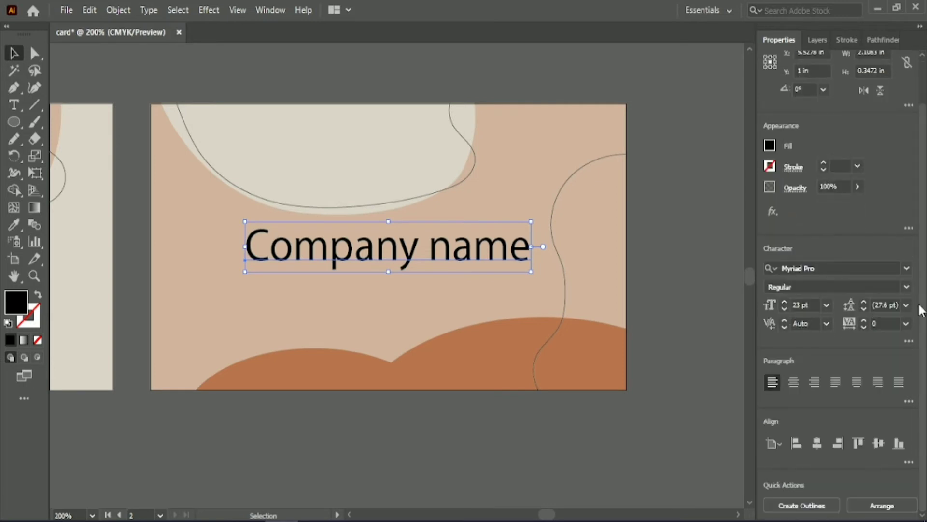
pyautogui.click(906, 268)
pyautogui.scroll(-10, 814, 386)
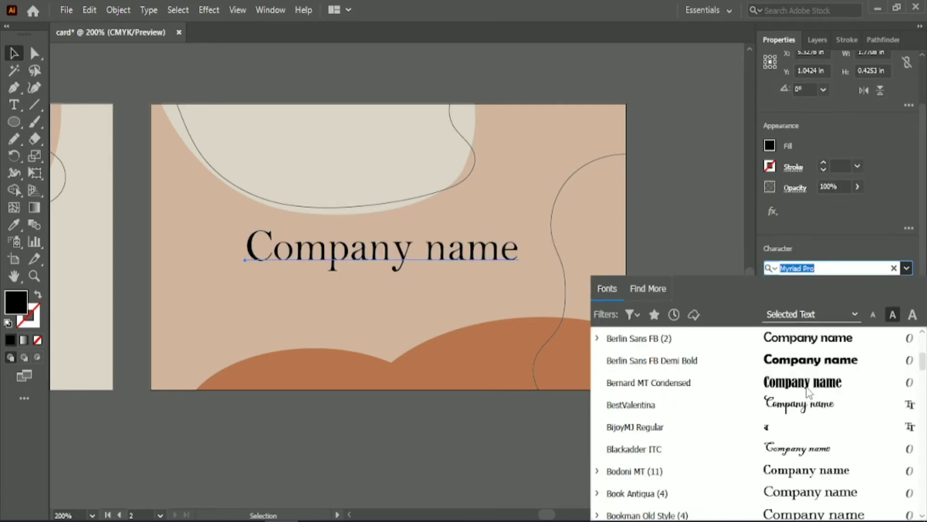
pyautogui.scroll(-8, 790, 349)
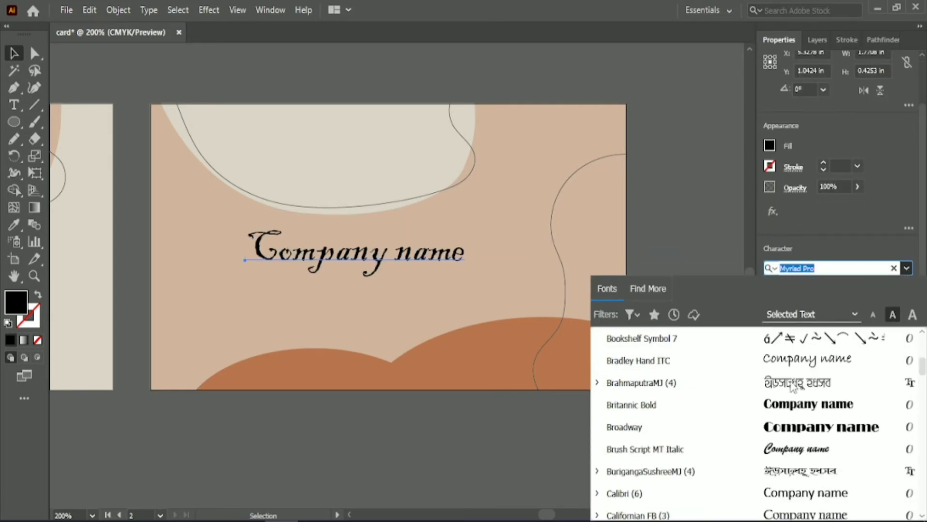
pyautogui.scroll(-10, 793, 386)
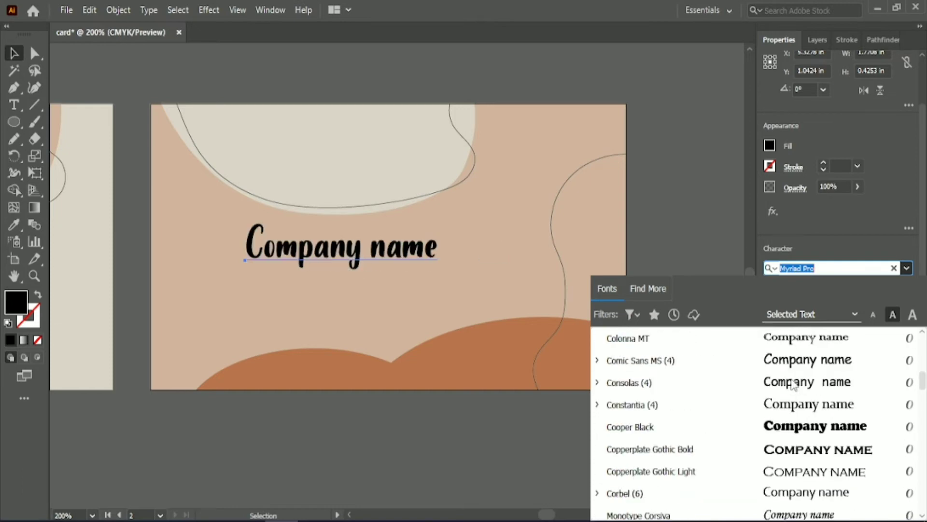
pyautogui.scroll(-10, 801, 410)
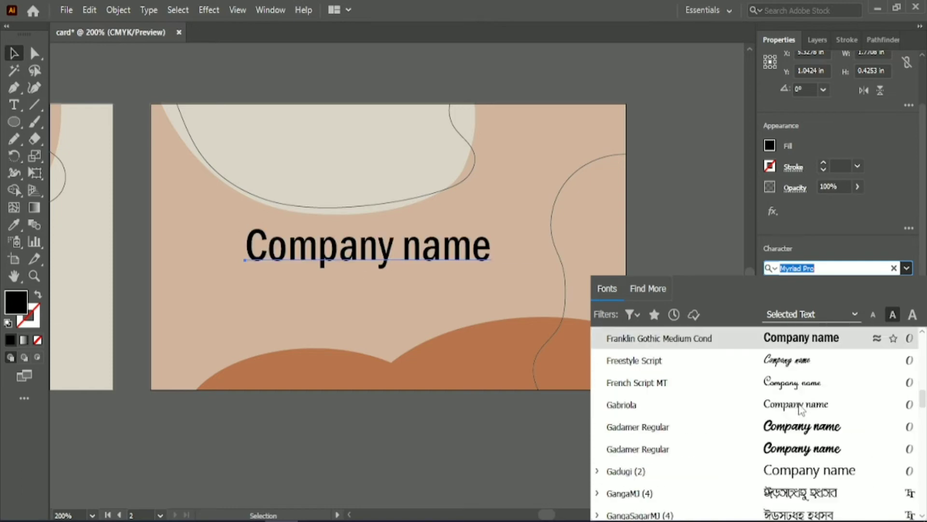
pyautogui.scroll(-7, 801, 407)
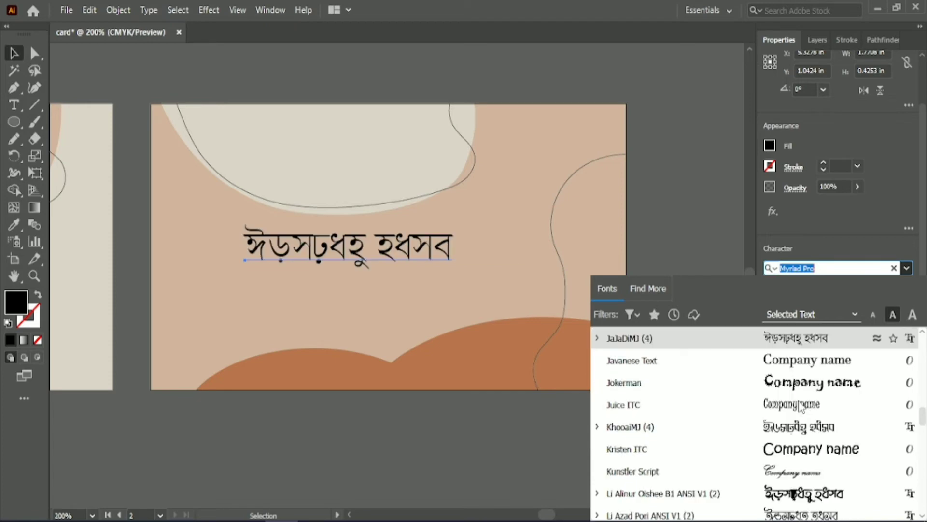
pyautogui.scroll(-8, 802, 425)
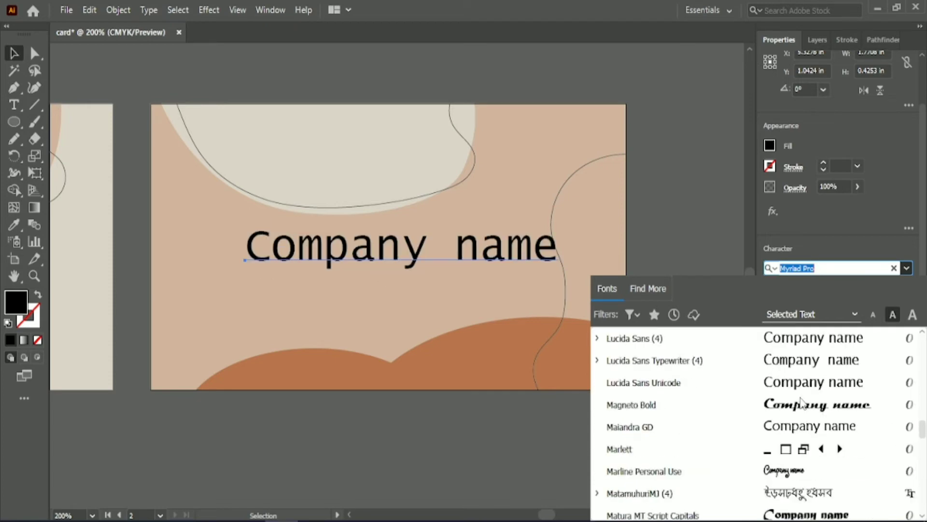
pyautogui.scroll(-10, 802, 435)
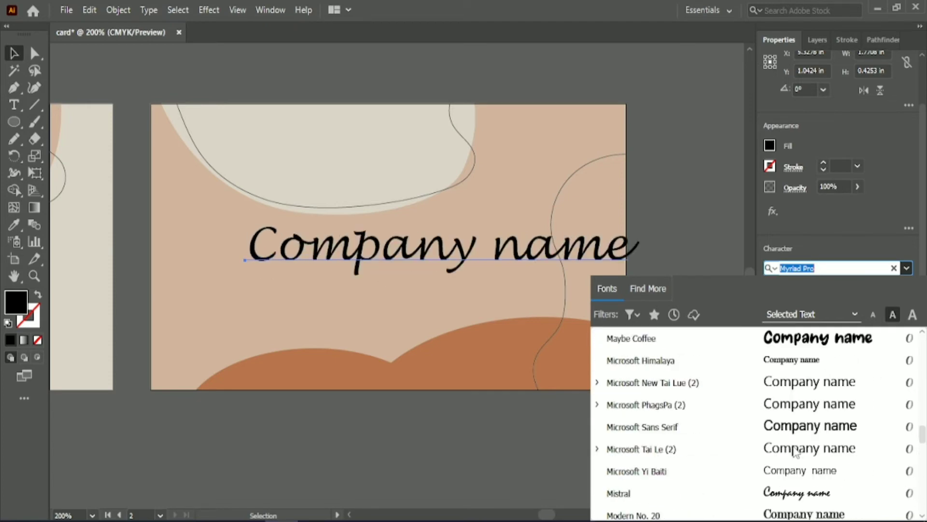
pyautogui.scroll(-2, 803, 425)
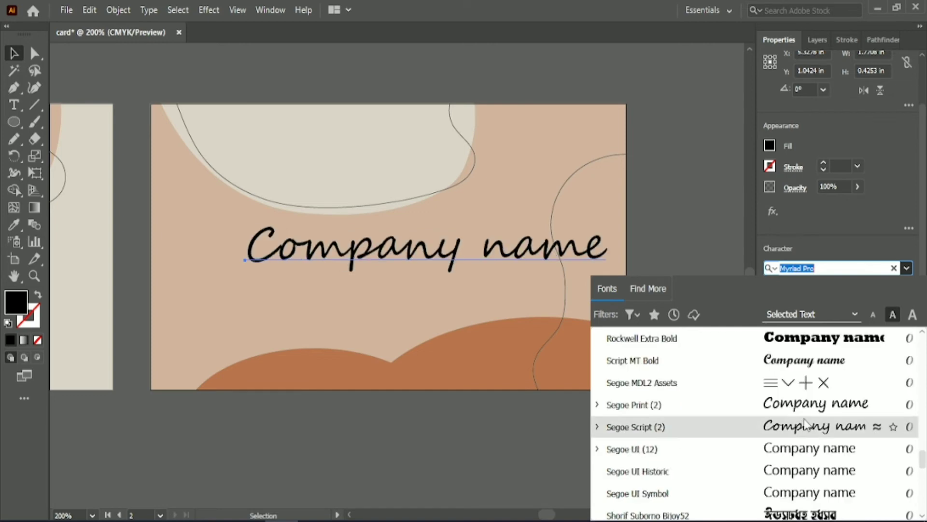
pyautogui.click(805, 423)
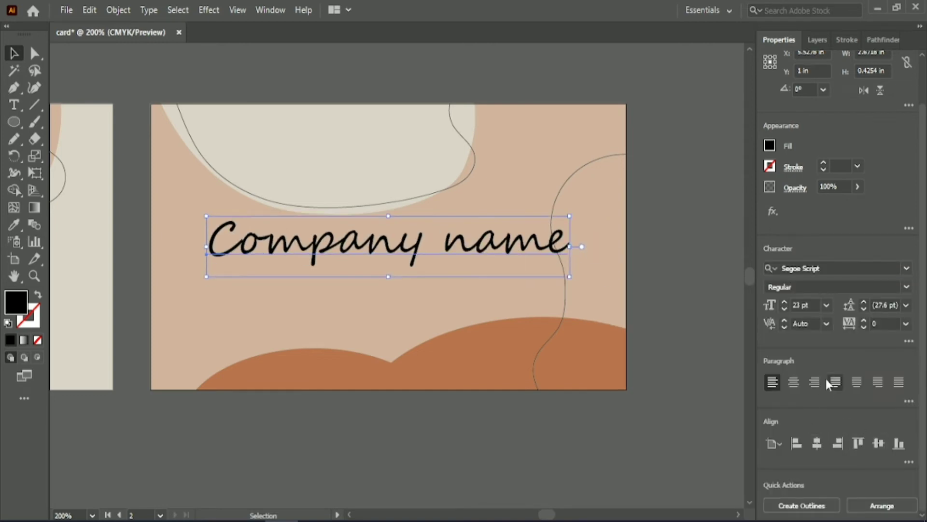
# Set the company name to 19 pt and re-centre it horizontally and vertically on the card.
pyautogui.click(804, 304)
pyautogui.write('19')
pyautogui.press('Return')
pyautogui.click(817, 443)
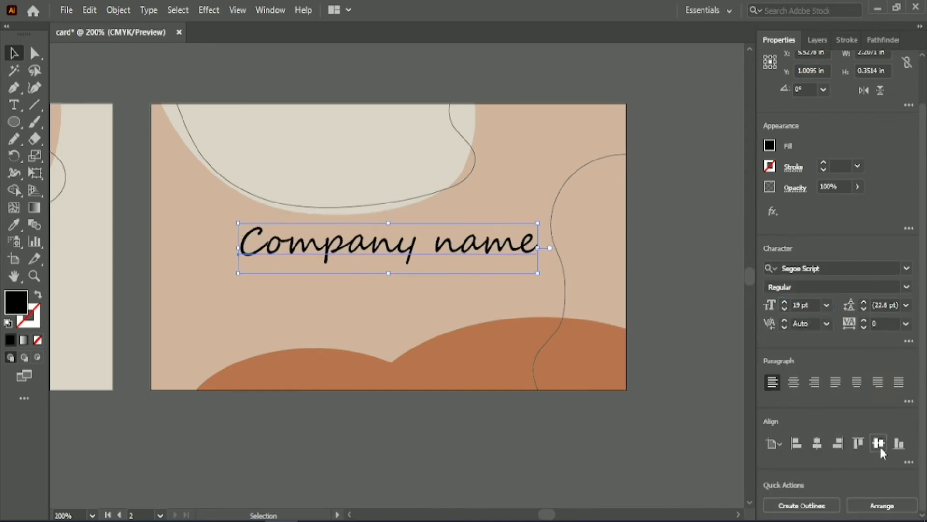
pyautogui.click(878, 443)
pyautogui.click(571, 436)
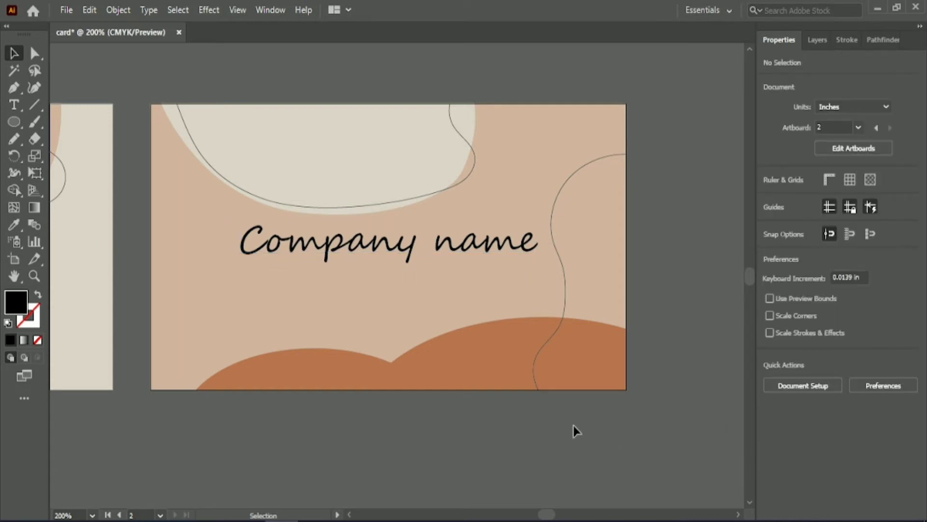
# Switch to the Type tool and add point text reading "youe name" on the first card.
pyautogui.moveTo(545, 517); pyautogui.dragTo(540, 515)
pyautogui.click(286, 227)
pyautogui.click(77, 131)
pyautogui.press('t')
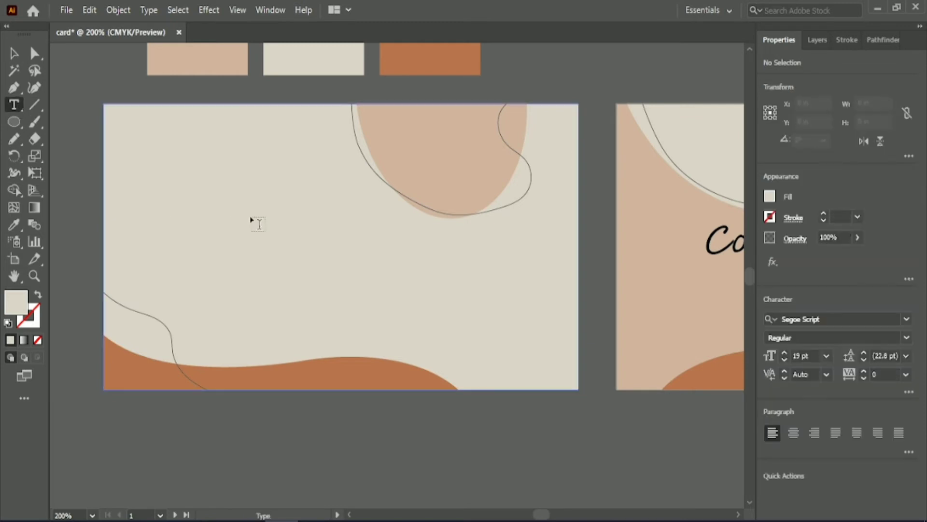
pyautogui.click(264, 236)
pyautogui.press('BackSpace')
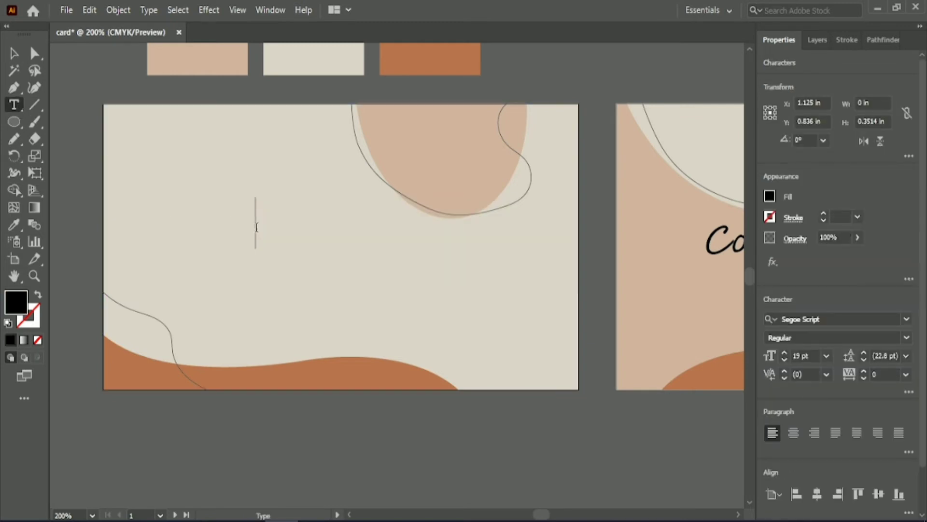
pyautogui.write('yor')
pyautogui.press('BackSpace')
pyautogui.write('ue')
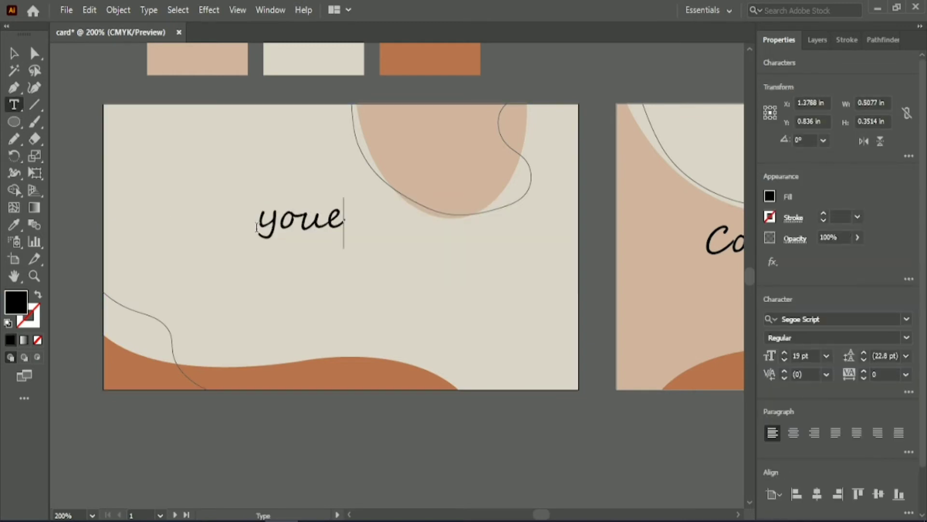
pyautogui.write(' name')
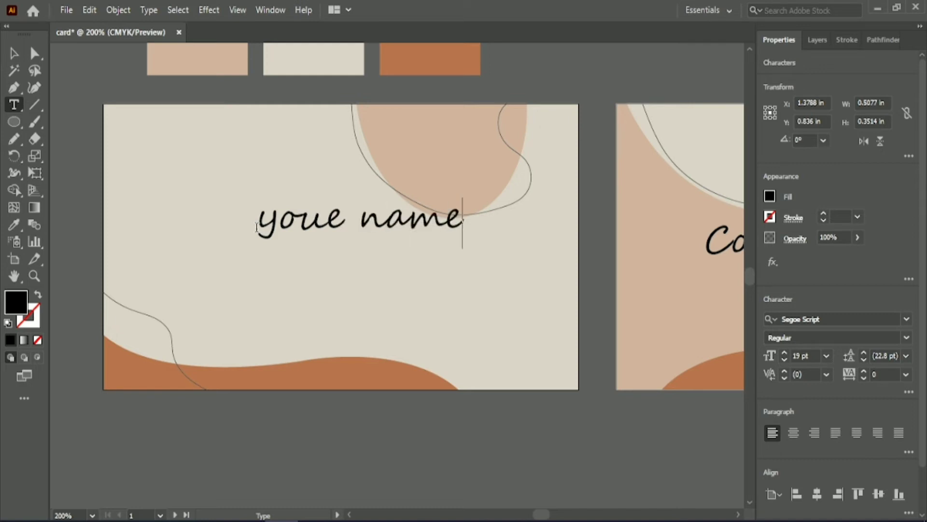
# Set the name text to 16 pt and move it to the card's upper-left area.
pyautogui.click(15, 53)
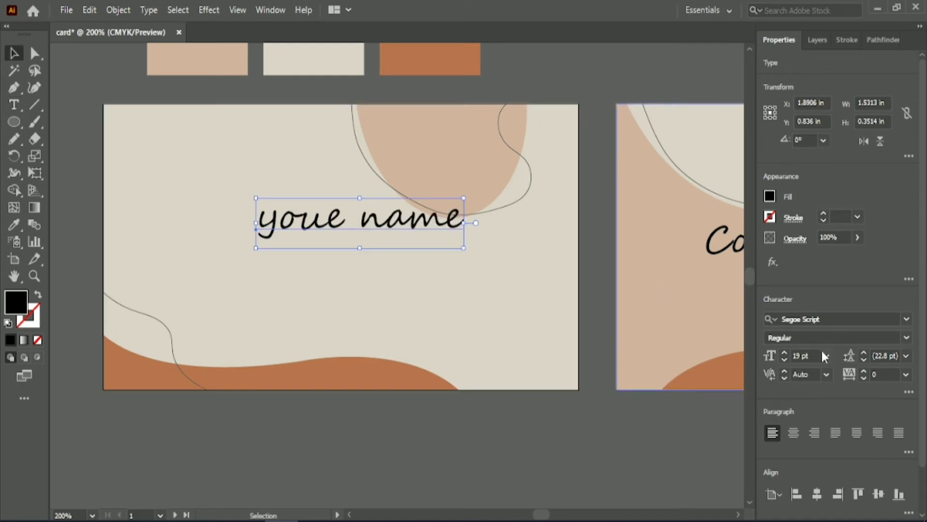
pyautogui.click(812, 353)
pyautogui.press('Down')
pyautogui.press('Down')
pyautogui.press('Down')
pyautogui.click(817, 496)
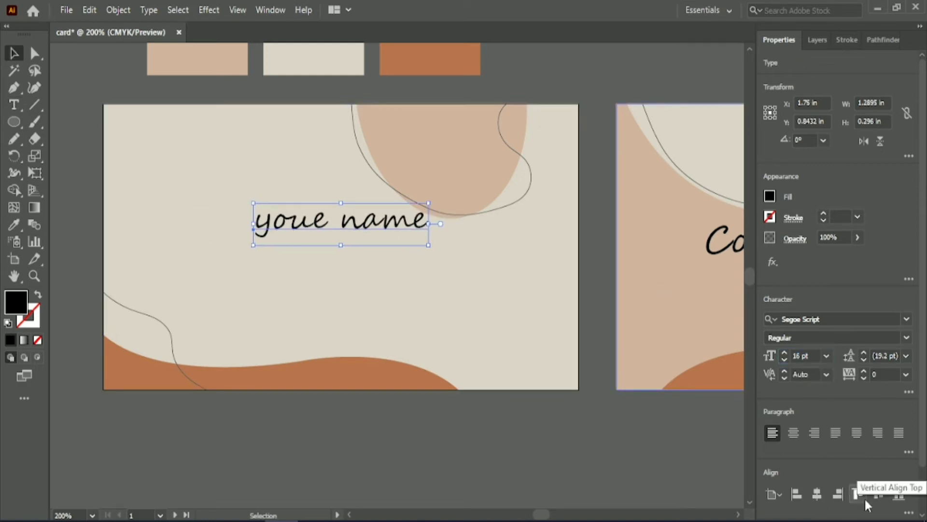
pyautogui.click(879, 496)
pyautogui.moveTo(391, 246); pyautogui.dragTo(298, 151)
pyautogui.click(79, 149)
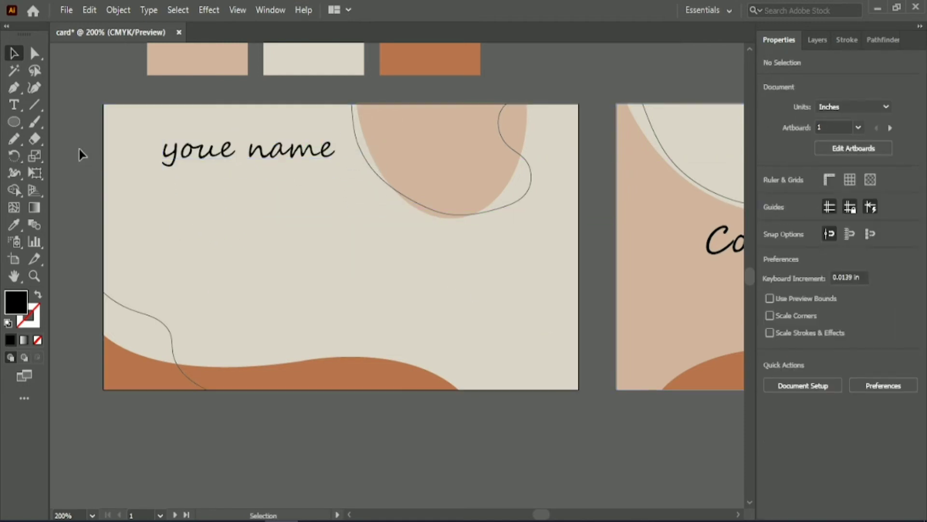
# Add point text reading "Jod position" below the name.
pyautogui.click(14, 104)
pyautogui.click(177, 244)
pyautogui.press('BackSpace')
pyautogui.write('jod ')
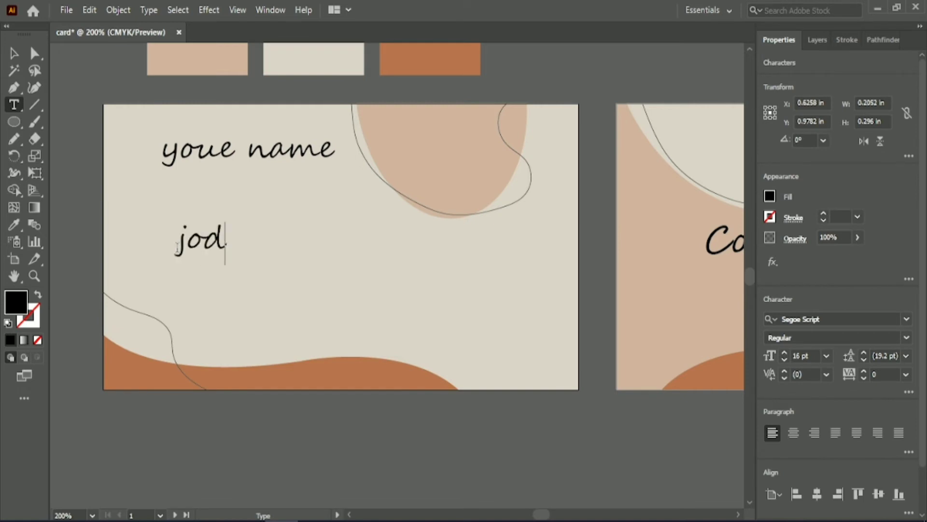
pyautogui.write('pos')
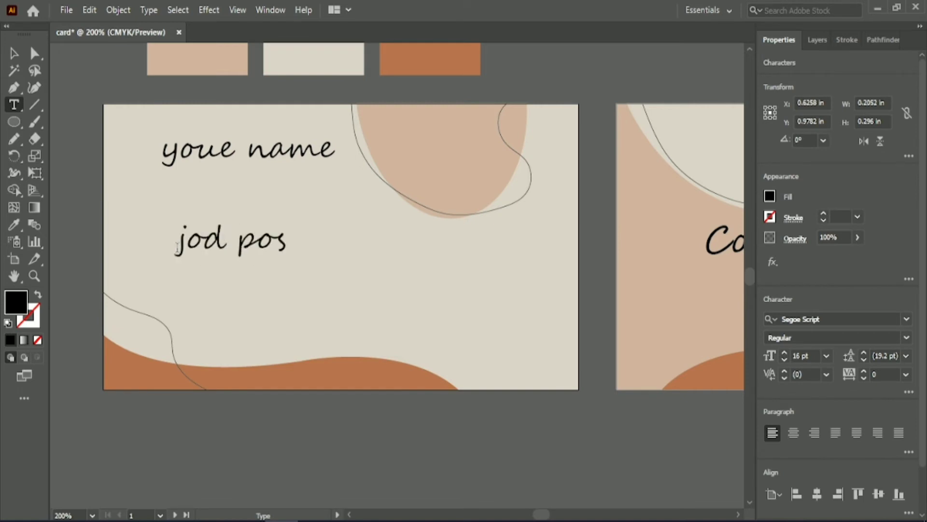
pyautogui.write('ition')
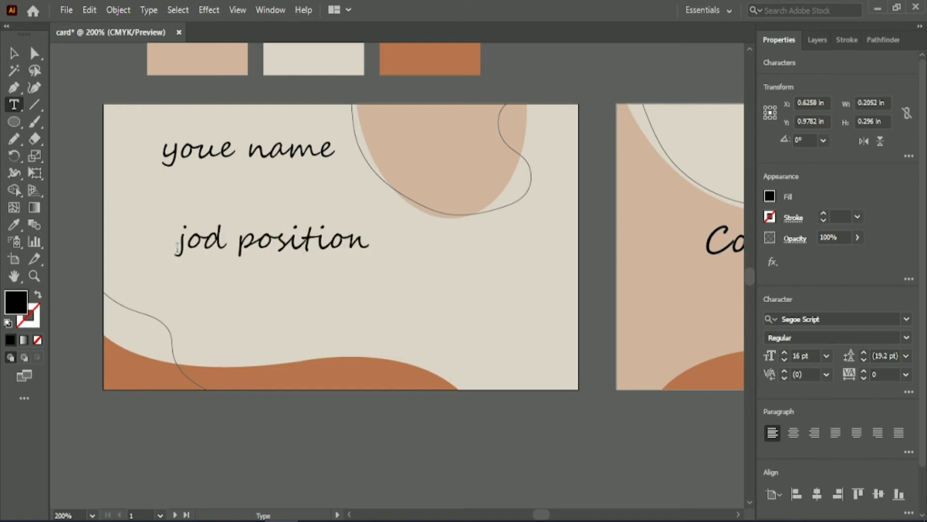
pyautogui.press('BackSpace')
pyautogui.write('J')
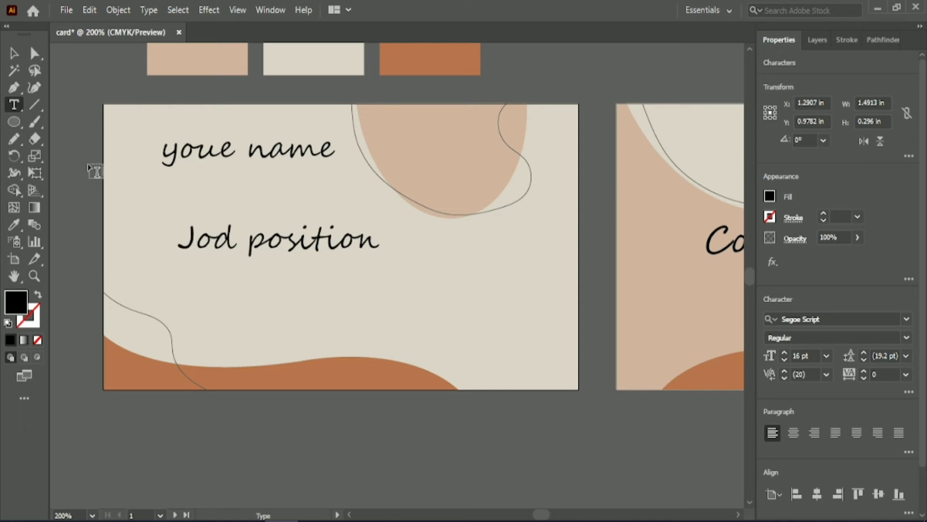
pyautogui.press('Escape')
# Change the job position text's font to Source Serif Variable and move it just below the name.
pyautogui.click(906, 317)
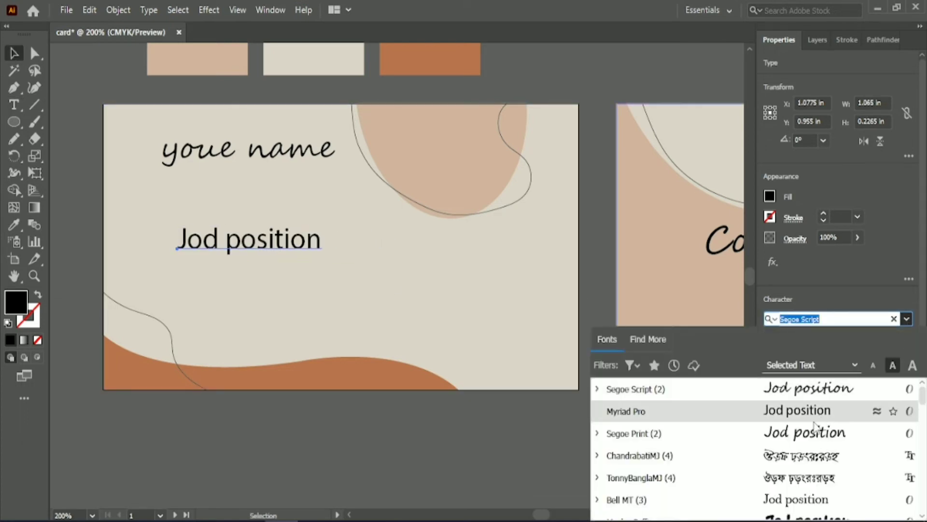
pyautogui.scroll(-6, 821, 507)
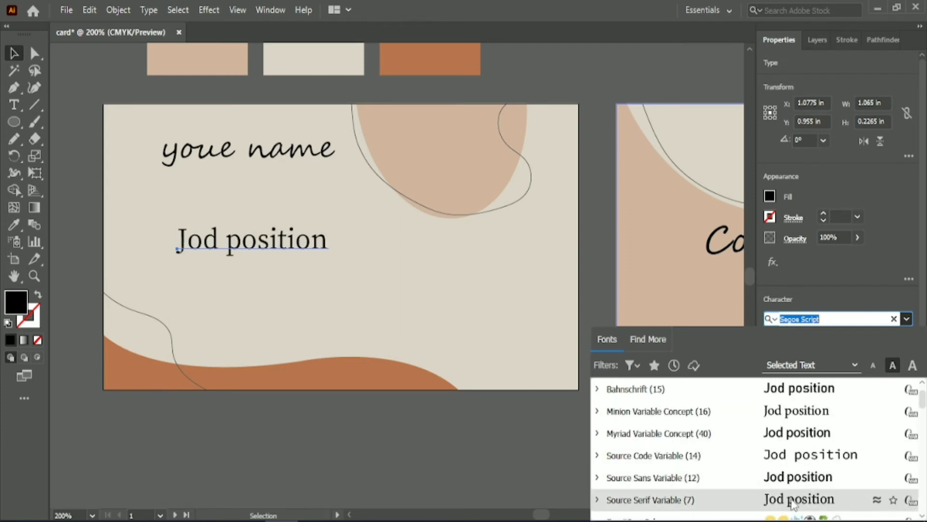
pyautogui.click(797, 495)
pyautogui.moveTo(305, 247); pyautogui.dragTo(291, 211)
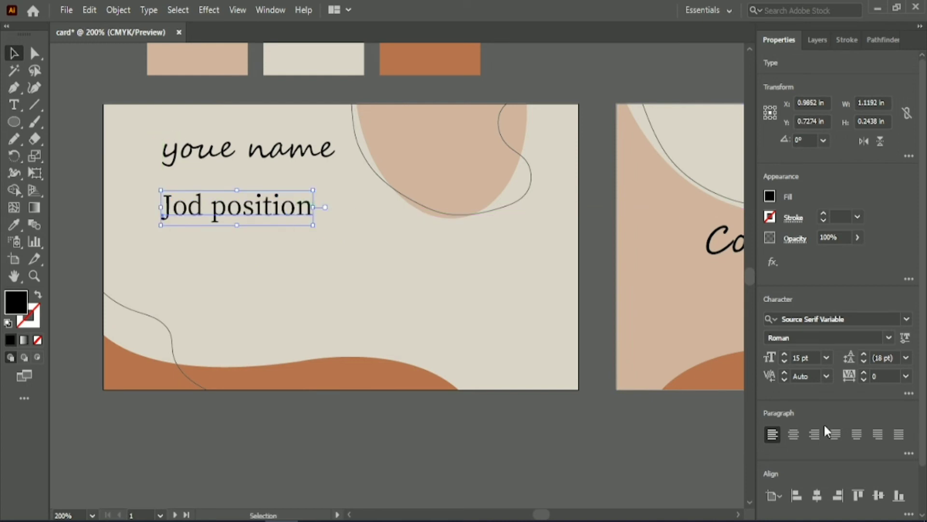
# Reduce the job position text to 13 pt.
pyautogui.click(811, 358)
pyautogui.press('Down')
pyautogui.press('Down')
pyautogui.click(350, 411)
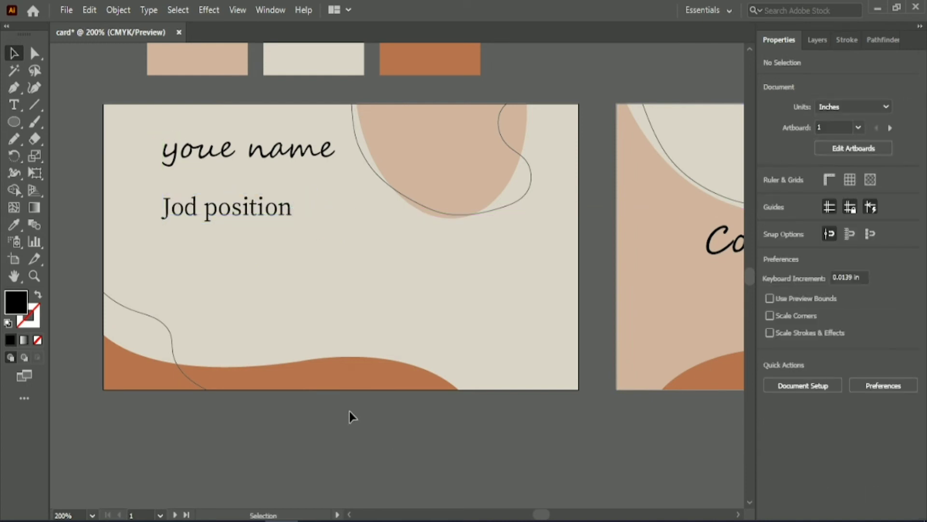
# Add a mobile number line starting with "m:" below the job position.
pyautogui.click(15, 105)
pyautogui.click(194, 261)
pyautogui.press('BackSpace')
pyautogui.write('m')
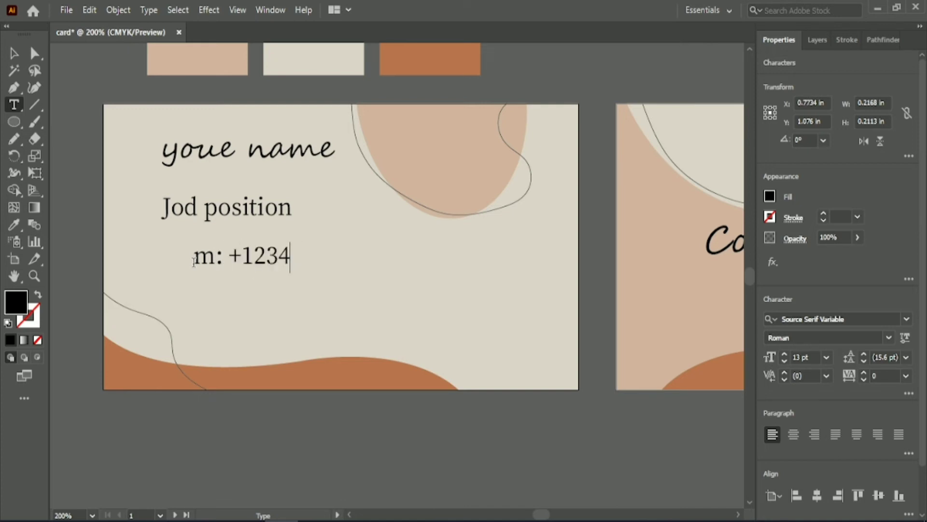
pyautogui.write(': +123.3')
pyautogui.press('BackSpace')
pyautogui.write('456.789')
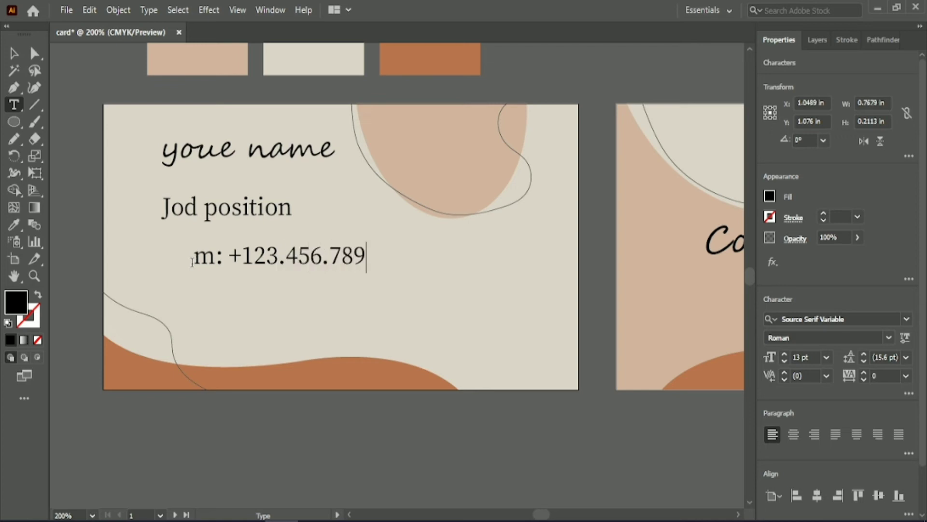
pyautogui.press('Escape')
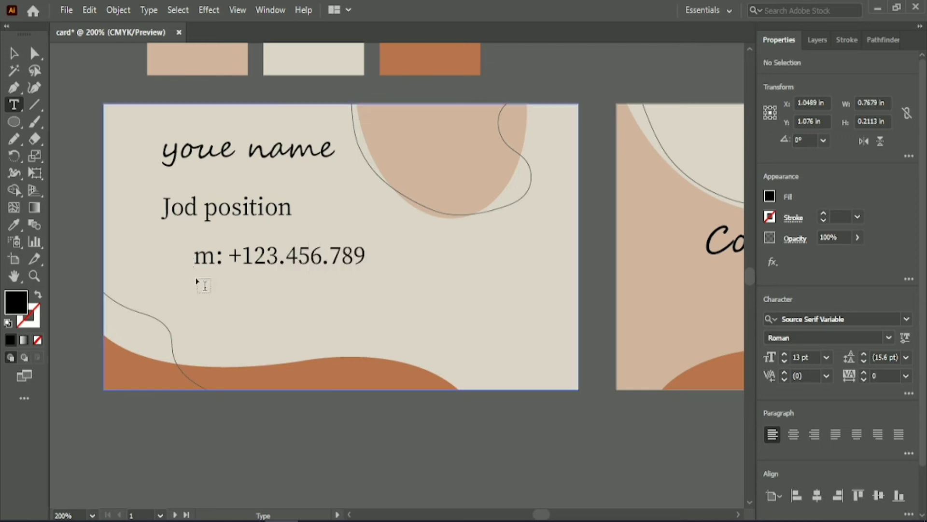
# Add a contact e-mail address line below the mobile number.
pyautogui.click(199, 279)
pyautogui.press('BackSpace')
pyautogui.write('brandname@')
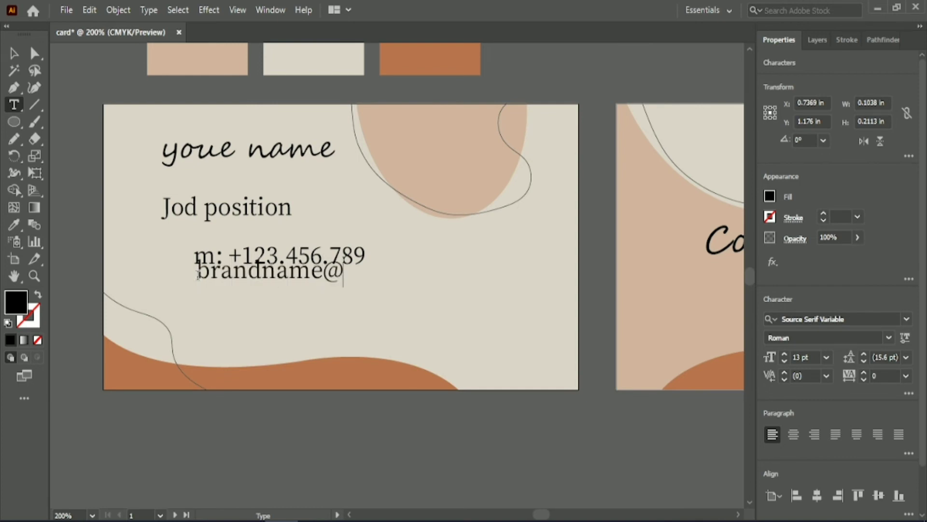
pyautogui.write('om')
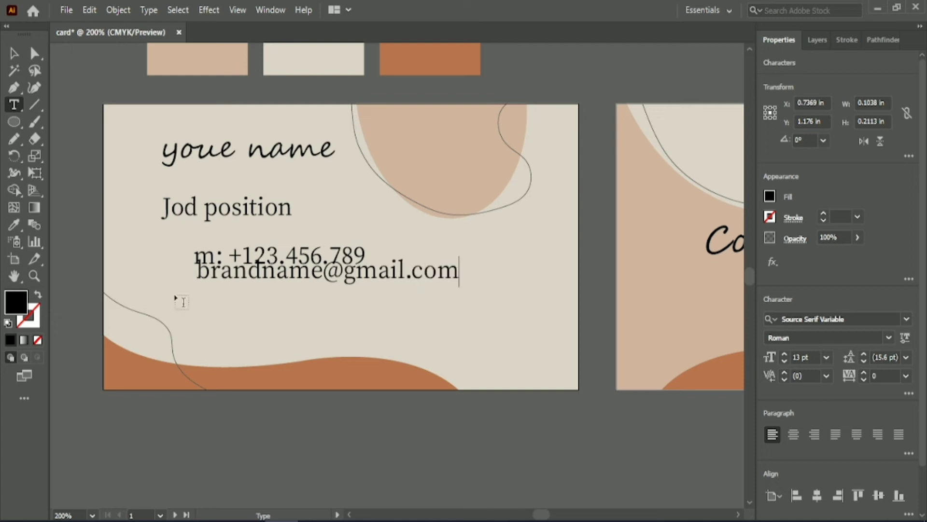
pyautogui.press('Escape')
pyautogui.click(195, 302)
pyautogui.press('BackSpace')
pyautogui.write('www')
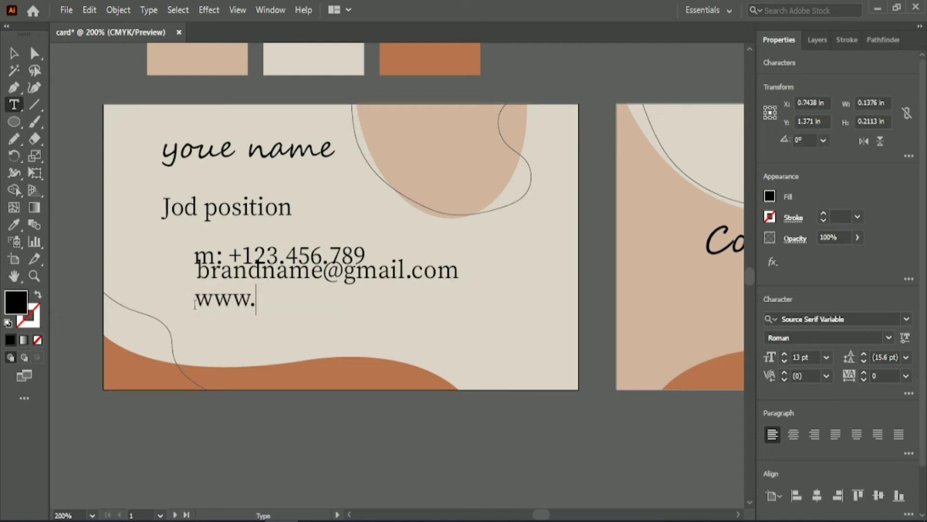
pyautogui.write('.brandn')
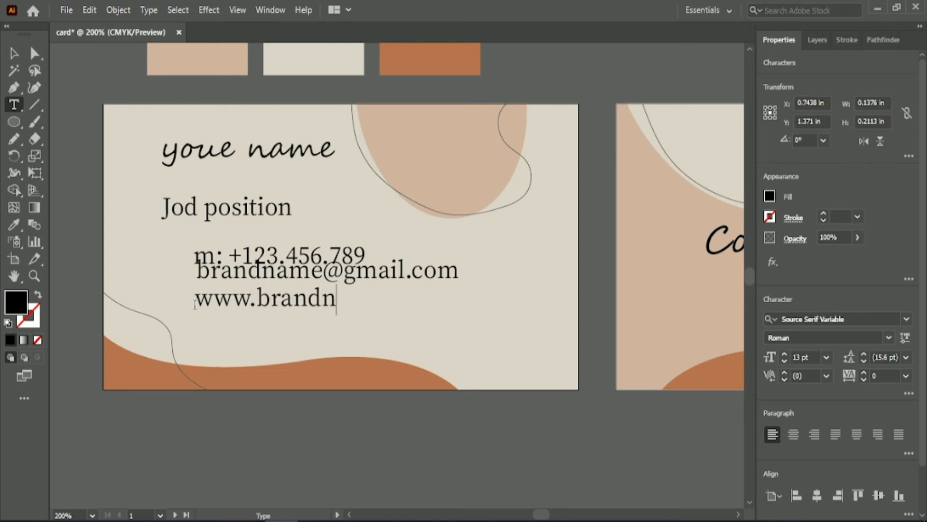
pyautogui.write('ame.com')
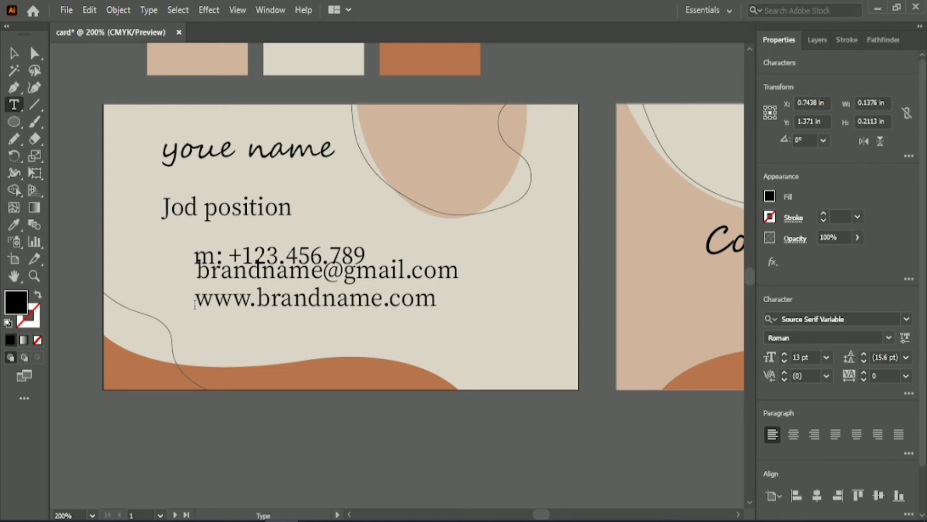
pyautogui.press('Escape')
# Left-align the three contact lines and move them left under the job position.
pyautogui.keyDown('shift'); pyautogui.click(220, 273); pyautogui.keyUp('shift')
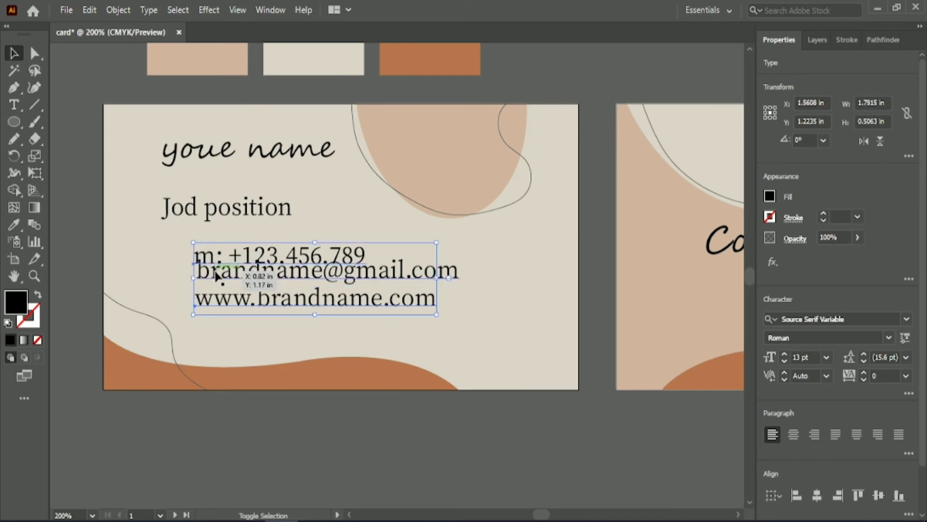
pyautogui.click(796, 495)
pyautogui.moveTo(437, 274); pyautogui.dragTo(397, 274)
# Set the contact lines' font size to 11 pt.
pyautogui.click(802, 357)
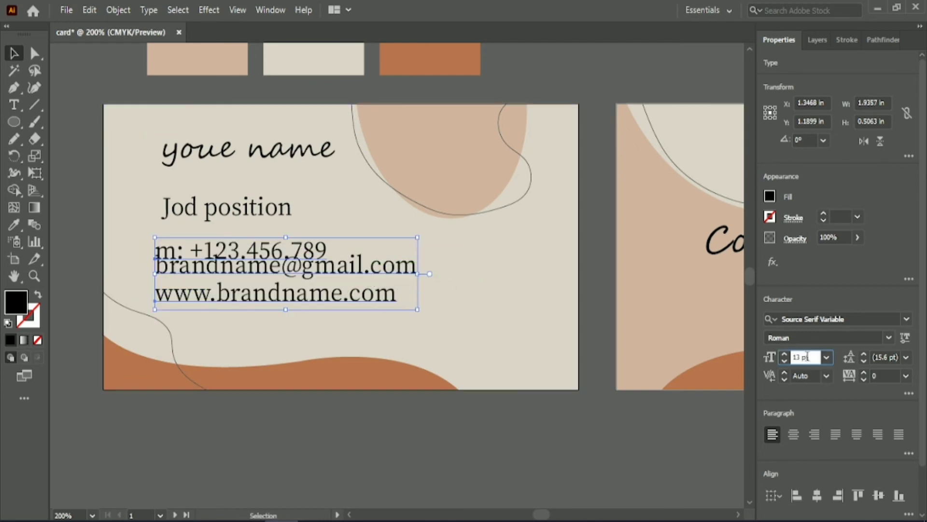
pyautogui.write('11')
pyautogui.press('Return')
pyautogui.write('10')
pyautogui.press('Return')
pyautogui.hotkey('ctrl', 'z')
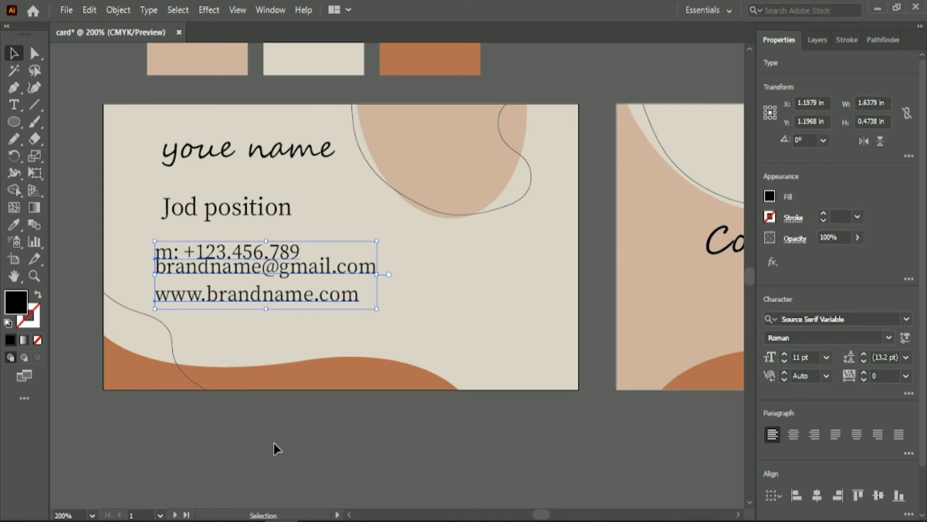
# Nudge the website and e-mail lines downward to space out the contact details.
pyautogui.click(276, 445)
pyautogui.click(265, 216)
pyautogui.click(256, 295)
pyautogui.press('Down')
pyautogui.press('Down')
pyautogui.press('Down')
pyautogui.press('Down')
pyautogui.press('Down')
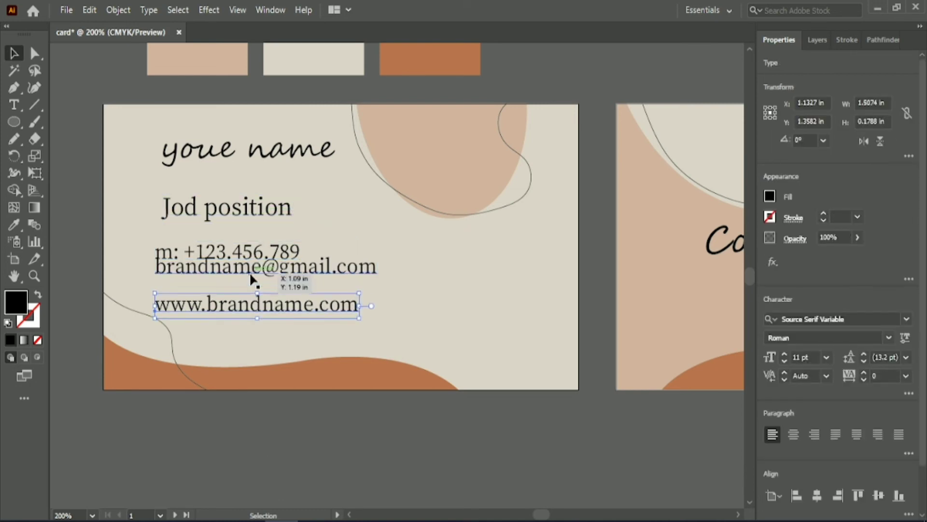
pyautogui.click(251, 272)
pyautogui.press('Down')
pyautogui.press('Down')
pyautogui.press('Down')
pyautogui.press('Down')
pyautogui.press('Down')
pyautogui.press('Down')
# Select all the front-side text lines, left-align them and shift them slightly left.
pyautogui.click(329, 442)
pyautogui.click(250, 220)
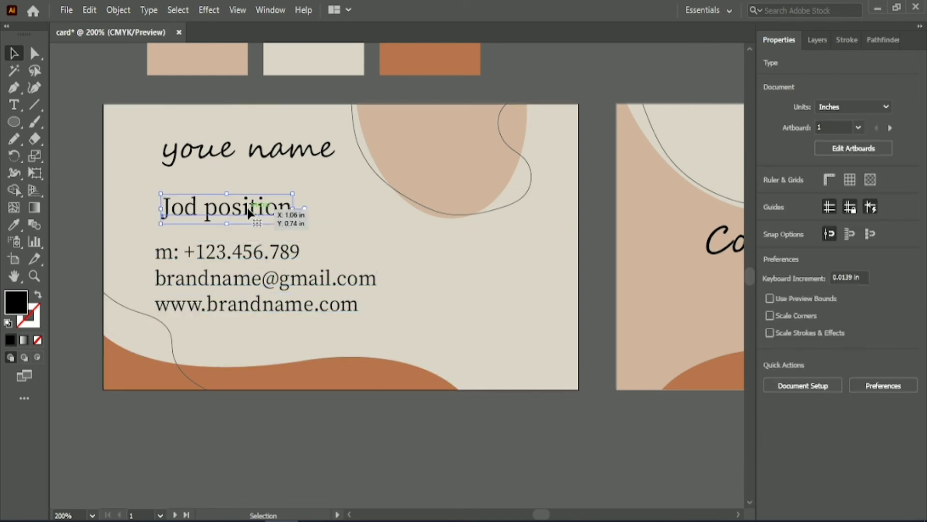
pyautogui.keyDown('shift'); pyautogui.click(289, 151); pyautogui.keyUp('shift')
pyautogui.keyDown('shift'); pyautogui.click(239, 252); pyautogui.keyUp('shift')
pyautogui.keyDown('shift'); pyautogui.click(238, 279); pyautogui.keyUp('shift')
pyautogui.keyDown('shift'); pyautogui.click(238, 306); pyautogui.keyUp('shift')
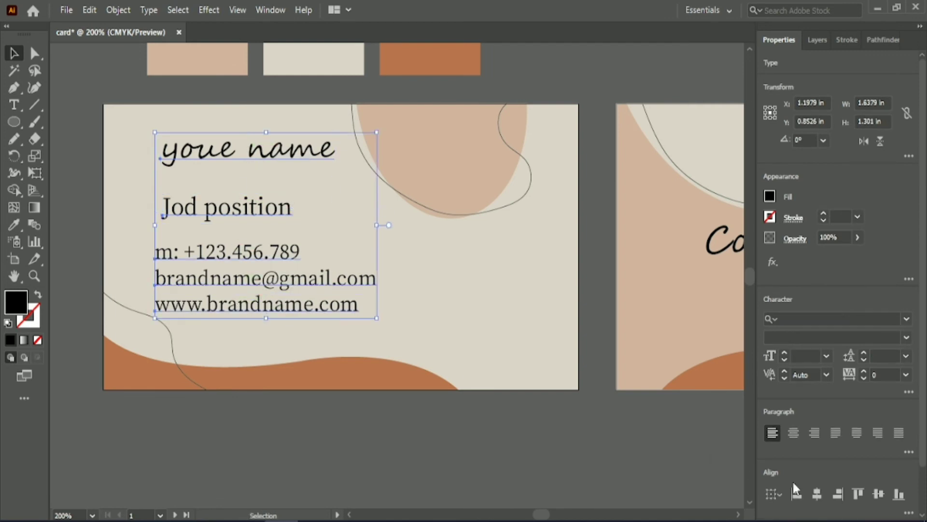
pyautogui.click(796, 494)
pyautogui.moveTo(286, 256)
pyautogui.mouseDown()
pyautogui.moveTo(271, 268)
pyautogui.moveTo(278, 258)
pyautogui.mouseUp()
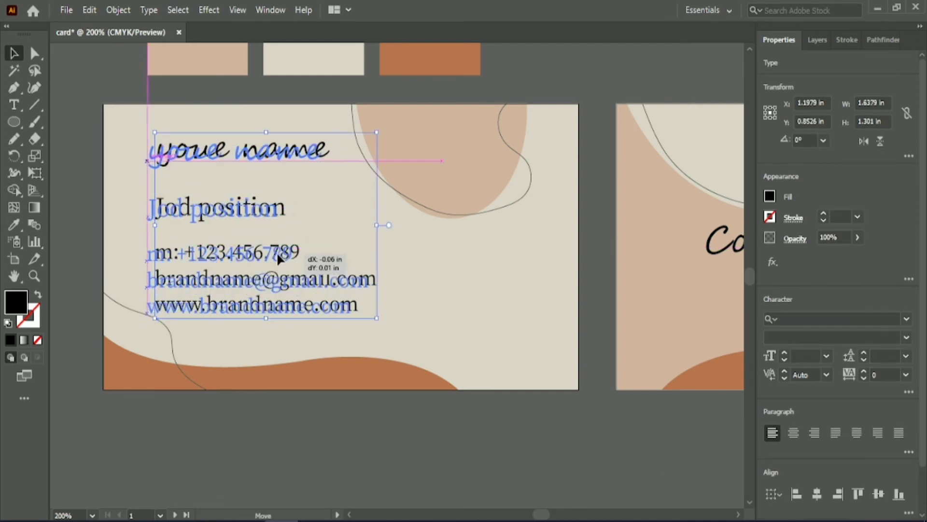
pyautogui.click(276, 421)
# Nudge the job position, phone, e-mail and website lines up or down to even out their vertical spacing.
pyautogui.click(222, 215)
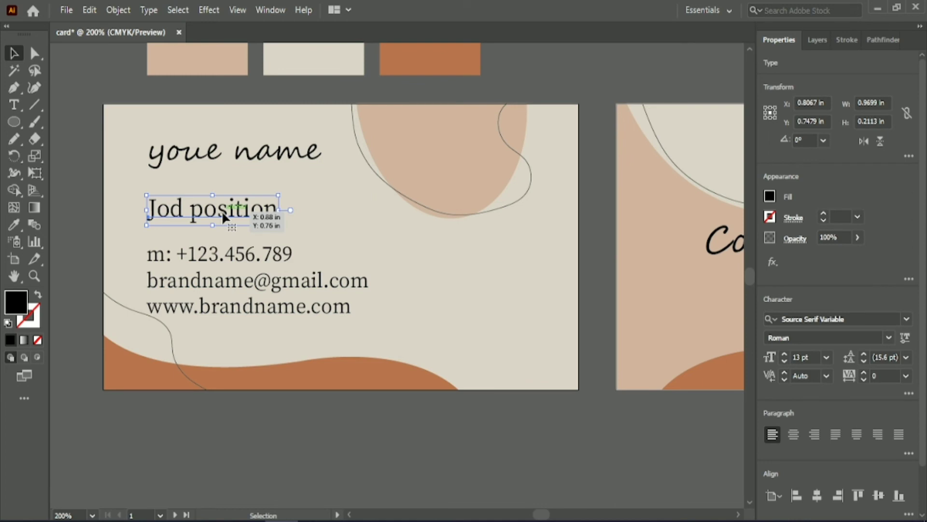
pyautogui.press('Down')
pyautogui.press('Down')
pyautogui.press('Down')
pyautogui.press('Down')
pyautogui.click(225, 256)
pyautogui.click(227, 309)
pyautogui.press('Down')
pyautogui.press('Down')
pyautogui.press('Down')
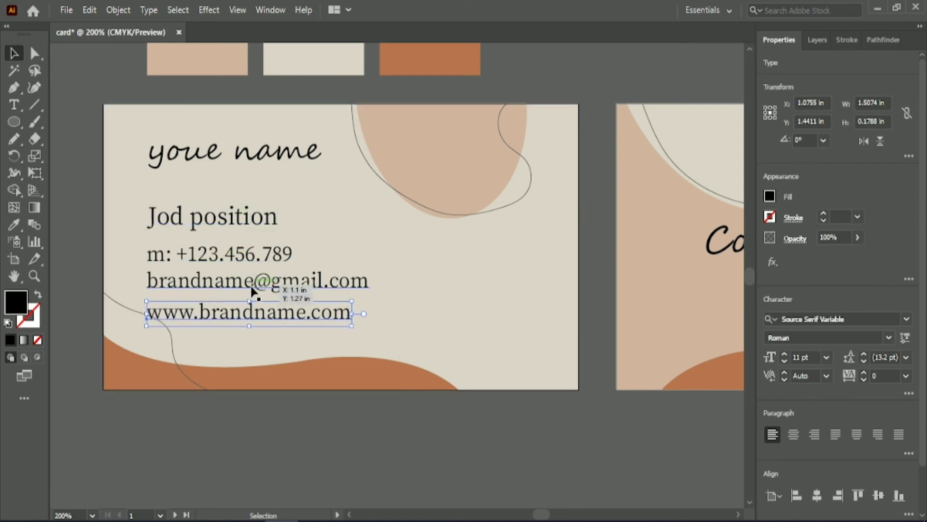
pyautogui.click(252, 290)
pyautogui.press('Down')
pyautogui.press('Down')
pyautogui.press('Down')
pyautogui.click(246, 252)
pyautogui.press('Up')
pyautogui.press('Up')
pyautogui.click(259, 410)
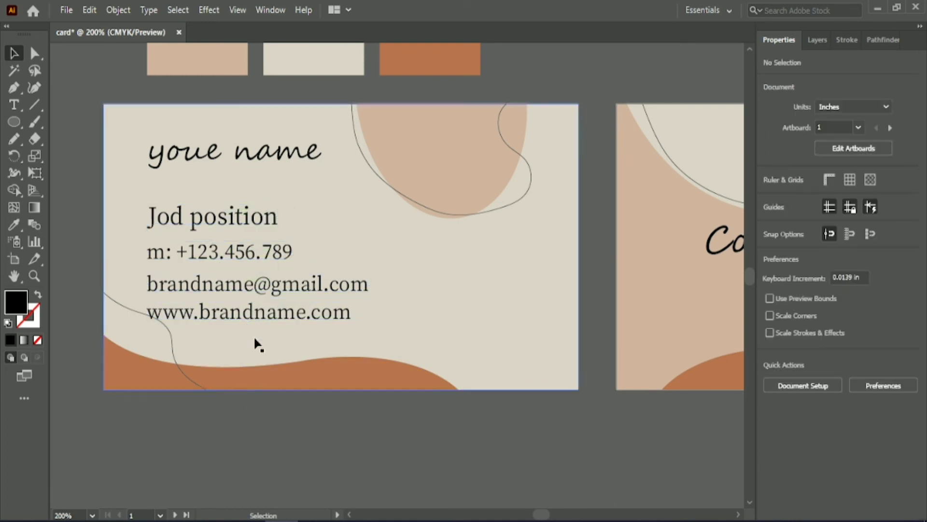
pyautogui.click(282, 313)
pyautogui.press('Down')
pyautogui.click(273, 286)
pyautogui.press('Down')
pyautogui.click(254, 409)
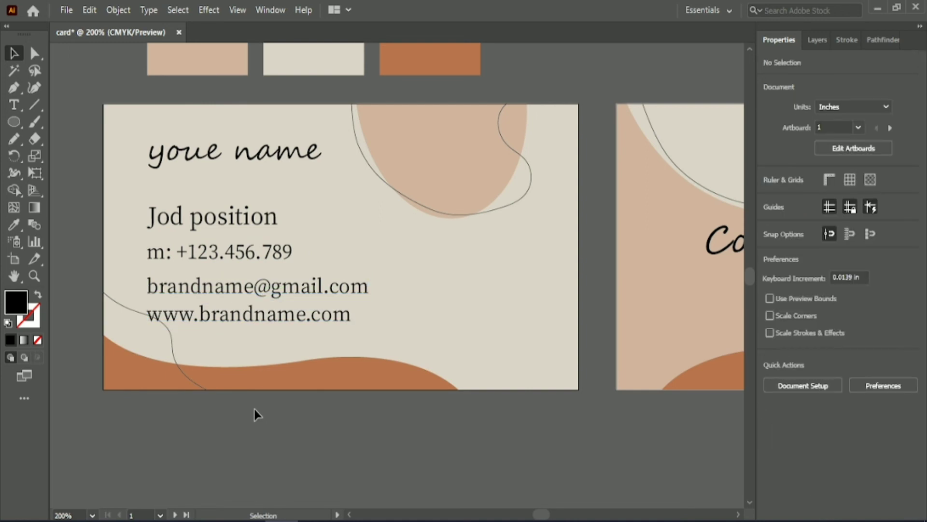
# Correct the name text from "youe" to "Your" so it reads "Your name".
pyautogui.press('t')
pyautogui.click(167, 154)
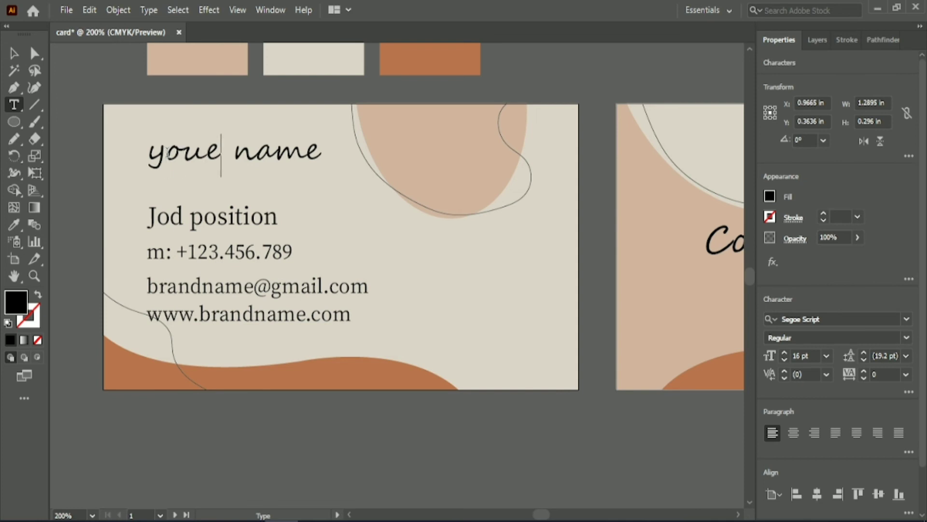
pyautogui.press('BackSpace')
pyautogui.press('BackSpace')
pyautogui.press('BackSpace')
pyautogui.press('BackSpace')
pyautogui.write('Your')
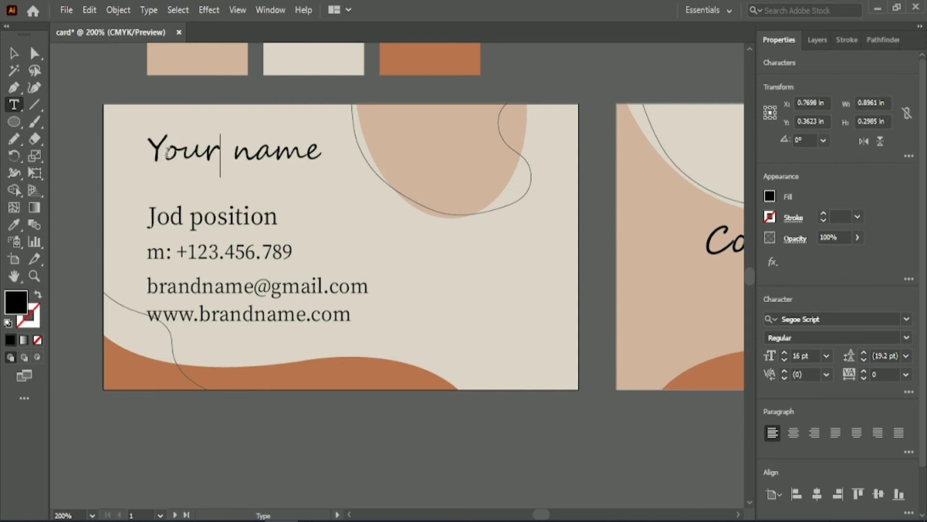
pyautogui.press('Escape')
# Tighten the spacing between the contact lines and move the contact block down.
pyautogui.click(91, 126)
pyautogui.moveTo(187, 286); pyautogui.dragTo(185, 280)
pyautogui.click(246, 444)
pyautogui.moveTo(278, 313); pyautogui.dragTo(279, 308)
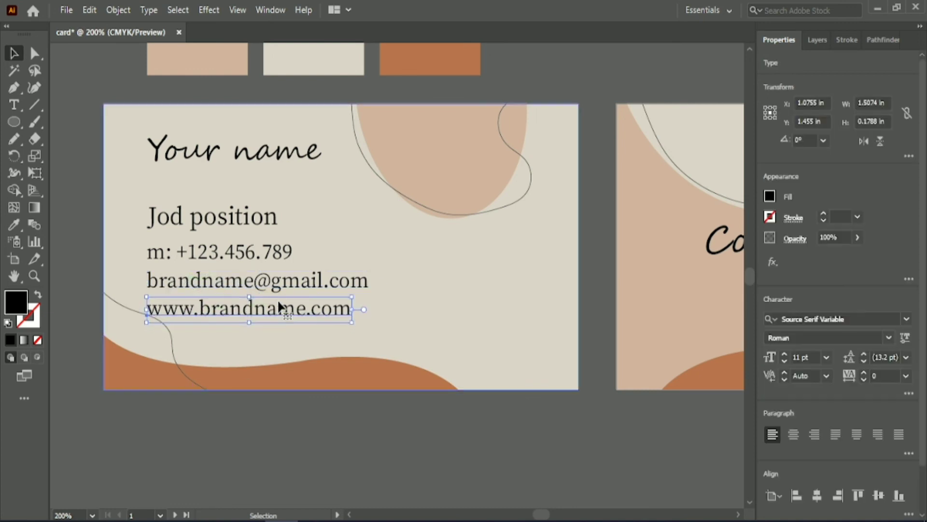
pyautogui.click(291, 420)
pyautogui.click(255, 309)
pyautogui.press('Up')
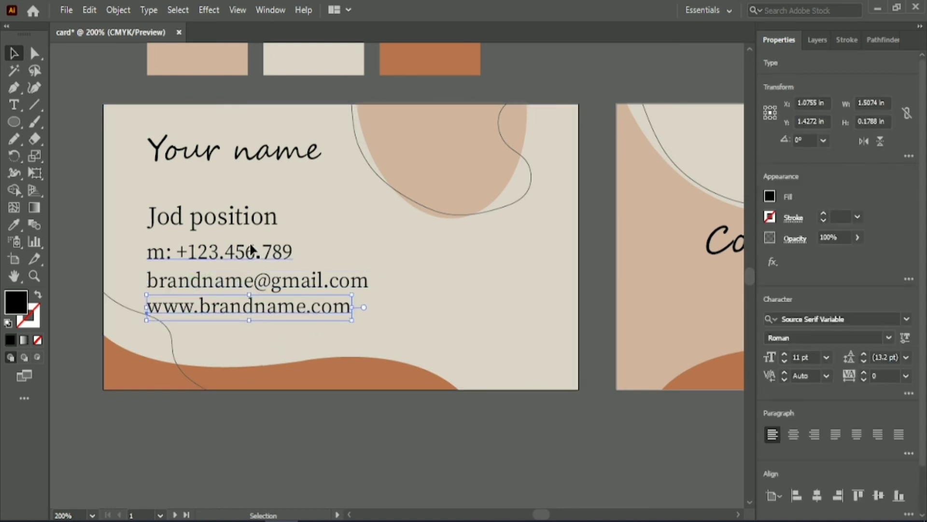
pyautogui.keyDown('shift'); pyautogui.click(251, 249); pyautogui.keyUp('shift')
pyautogui.keyDown('shift'); pyautogui.click(246, 285); pyautogui.keyUp('shift')
pyautogui.press('Down')
pyautogui.press('Down')
pyautogui.press('Down')
pyautogui.press('Down')
pyautogui.press('Down')
pyautogui.press('Down')
pyautogui.press('Down')
pyautogui.press('Down')
pyautogui.press('Down')
pyautogui.press('Down')
pyautogui.press('Down')
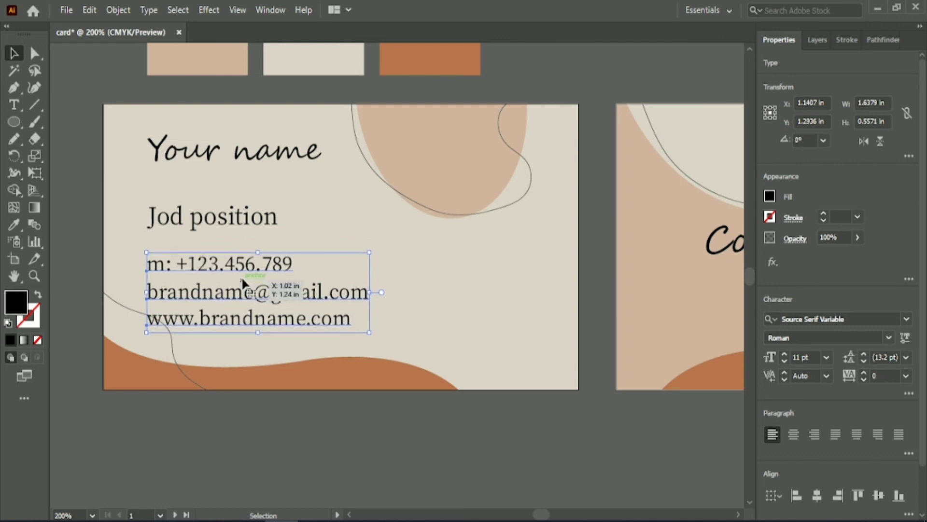
# Reduce the job position text's font size slightly.
pyautogui.click(249, 219)
pyautogui.moveTo(249, 219); pyautogui.dragTo(251, 221)
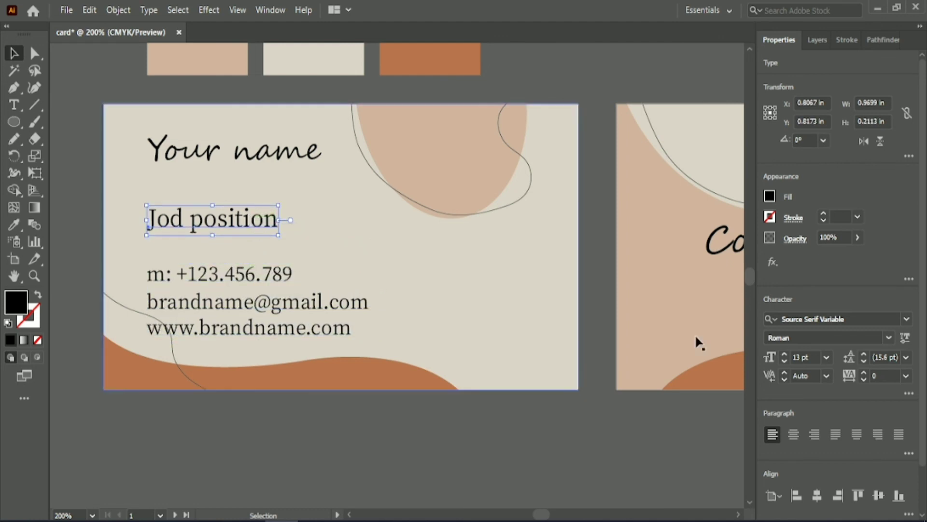
pyautogui.click(804, 356)
pyautogui.press('Down')
pyautogui.click(501, 429)
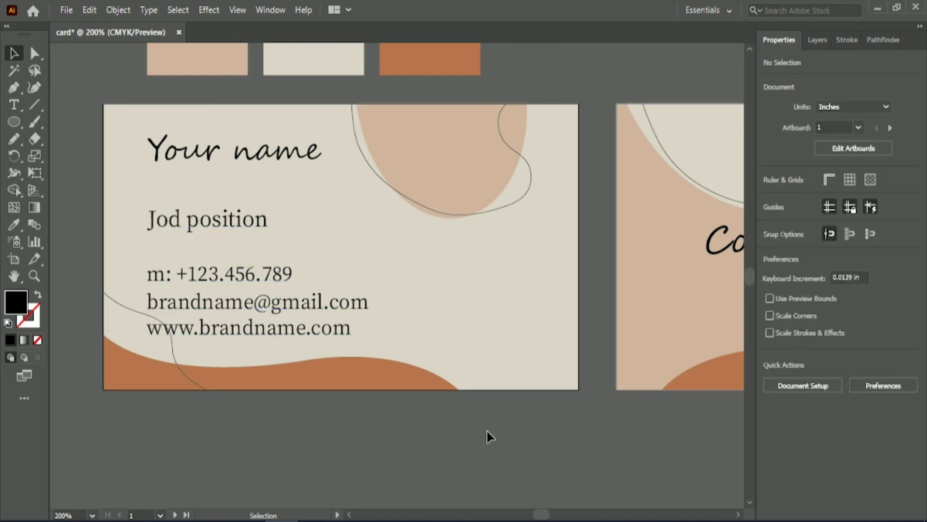
# Select all the front-side text, left-align it and nudge it slightly left.
pyautogui.moveTo(95, 91); pyautogui.dragTo(250, 349)
pyautogui.keyDown('shift'); pyautogui.click(222, 348); pyautogui.keyUp('shift')
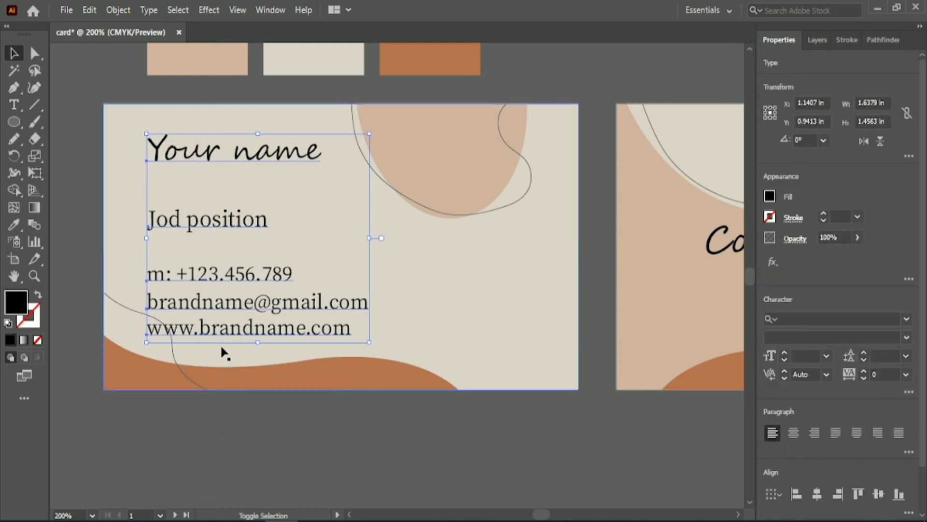
pyautogui.click(797, 493)
pyautogui.press('Left')
pyautogui.press('Left')
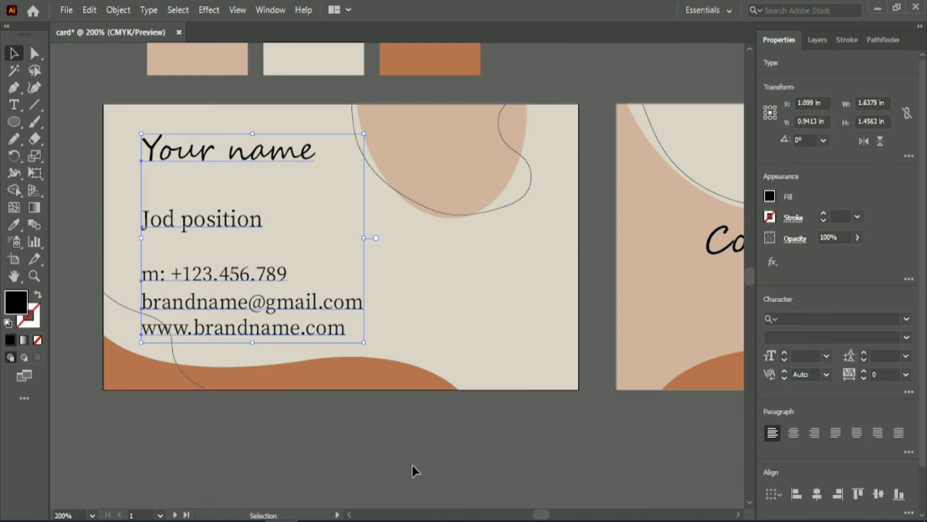
pyautogui.click(412, 453)
# Group all the objects of the front card.
pyautogui.scroll(-1, 423, 454)
pyautogui.moveTo(534, 513); pyautogui.dragTo(545, 513)
pyautogui.scroll(-1, 544, 436)
pyautogui.scroll(-3, 544, 437)
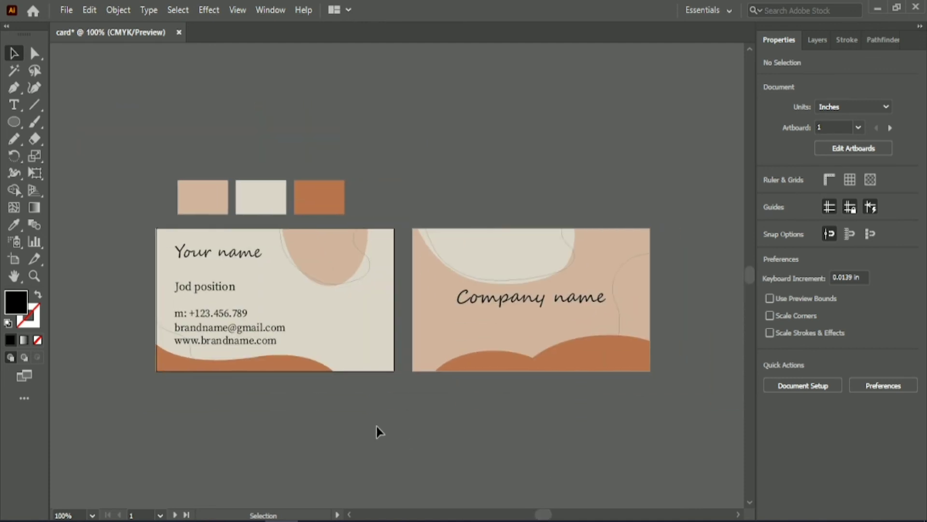
pyautogui.moveTo(148, 223); pyautogui.dragTo(404, 393)
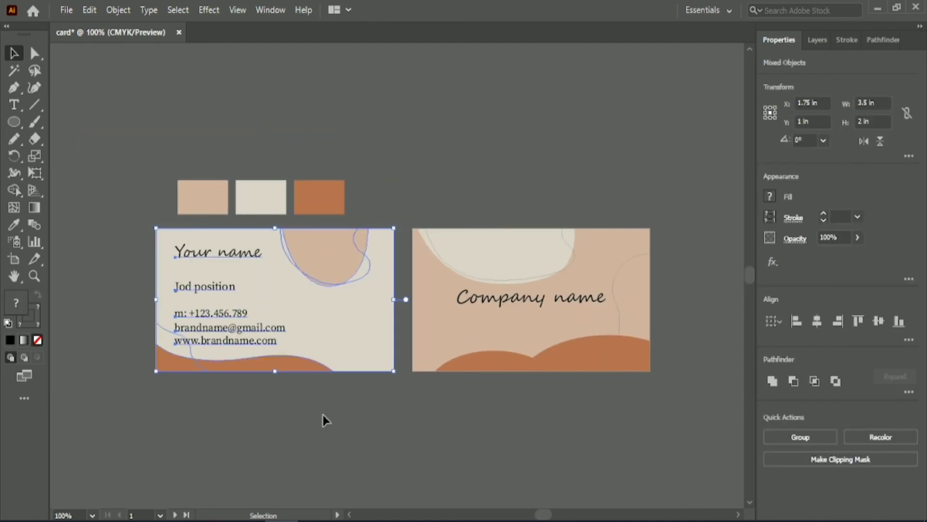
pyautogui.click(800, 436)
# Select the back card's artwork.
pyautogui.moveTo(406, 211); pyautogui.dragTo(683, 414)
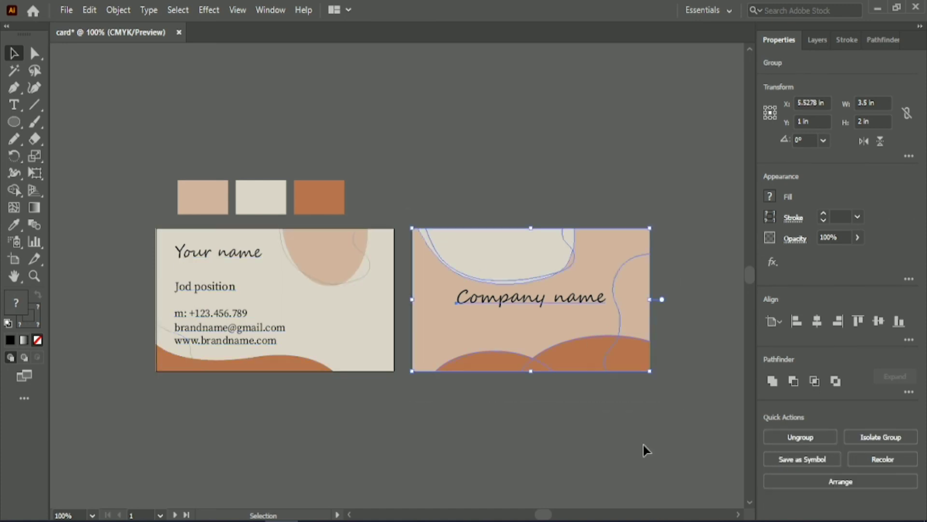